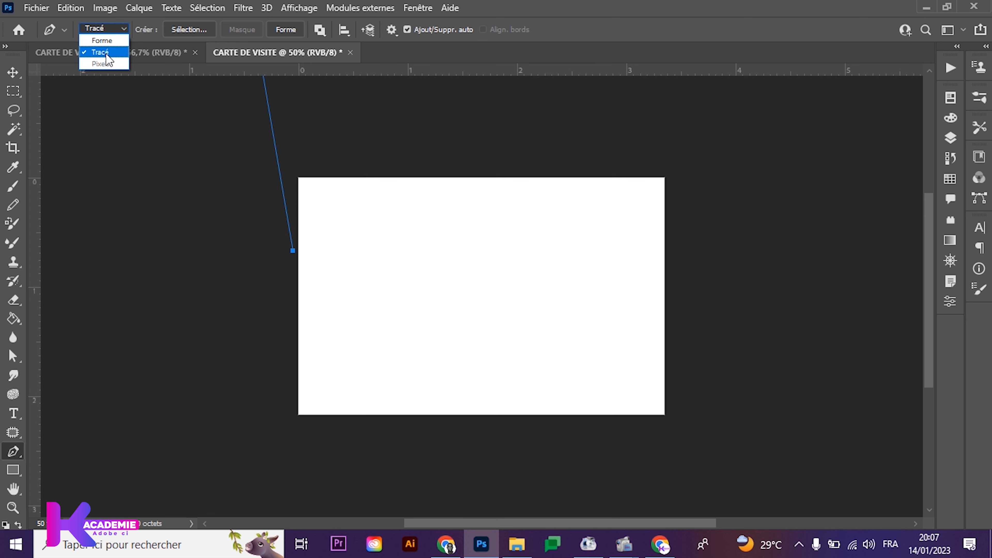
# Convert the existing pen path into a shape layer and set the Pen tool to Forme mode
pyautogui.click(289, 30)
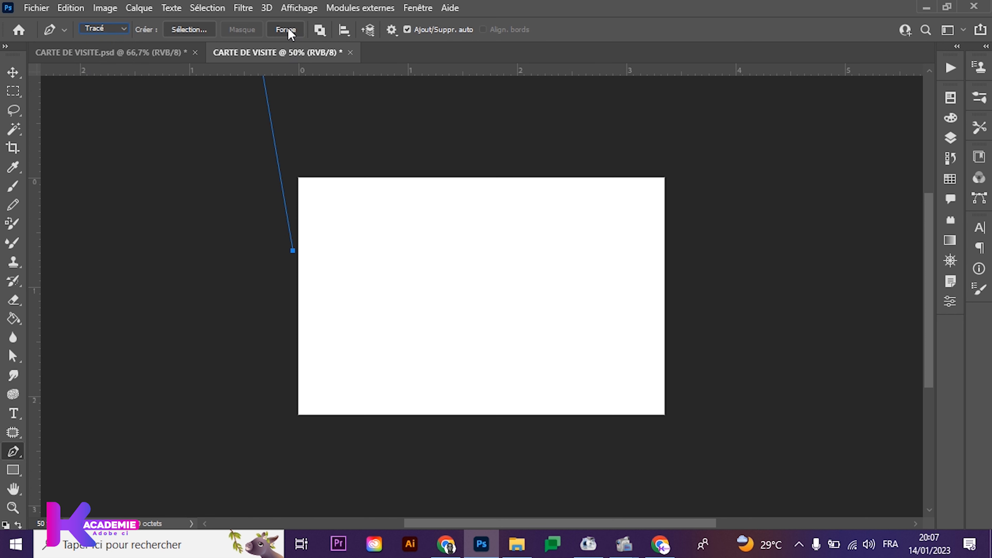
pyautogui.click(289, 29)
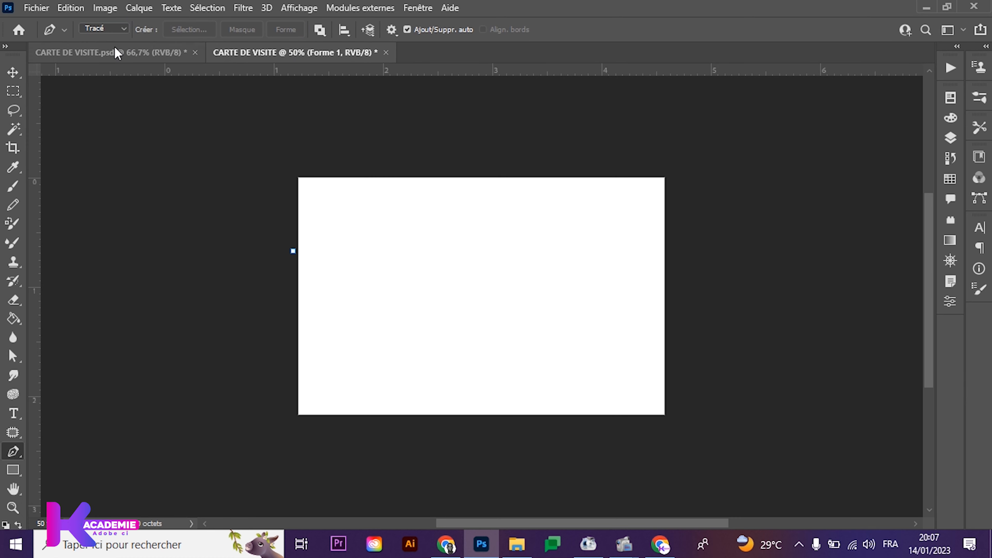
pyautogui.click(97, 28)
pyautogui.click(101, 41)
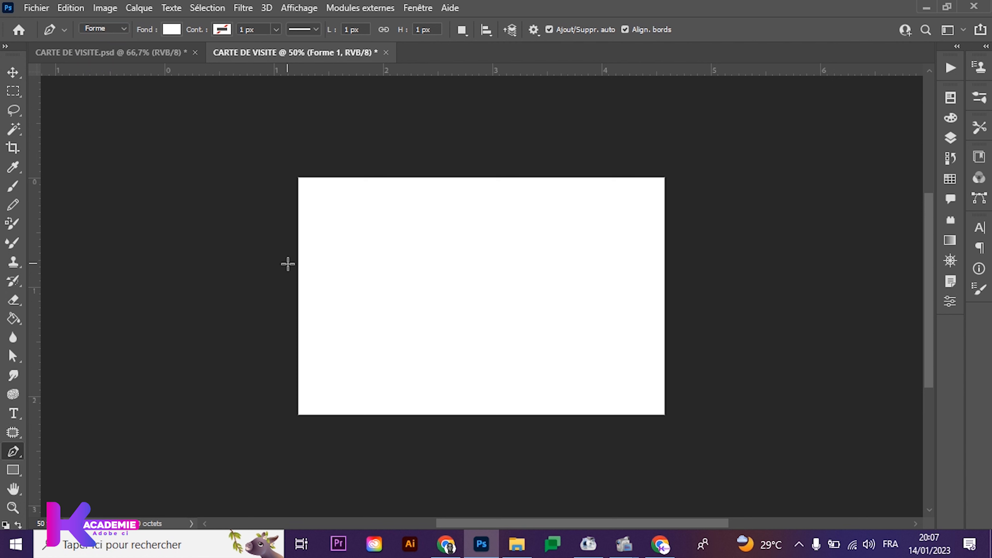
# Start a new pen shape just outside the card's left edge and set its fill to the recently used pink
pyautogui.click(287, 257)
pyautogui.click(171, 30)
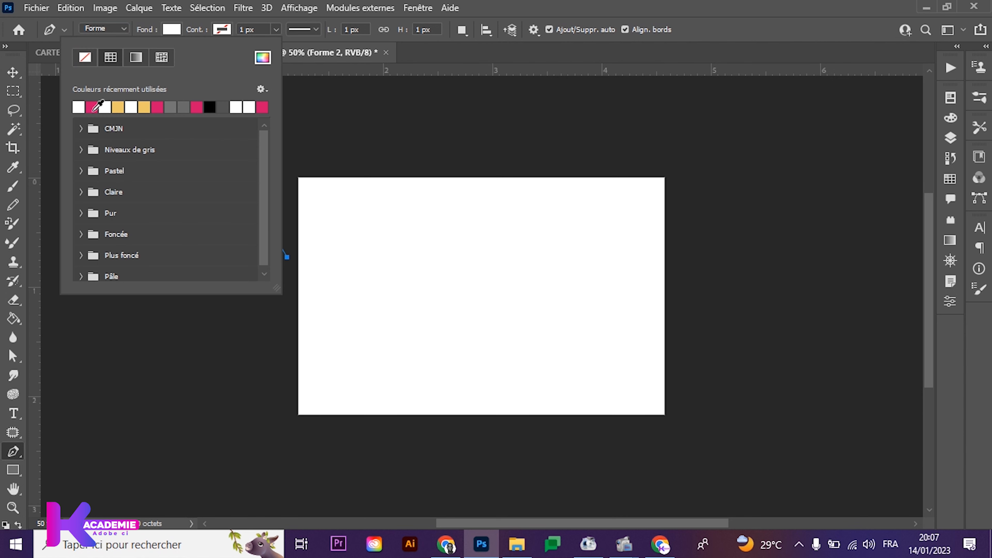
pyautogui.click(91, 107)
pyautogui.click(14, 74)
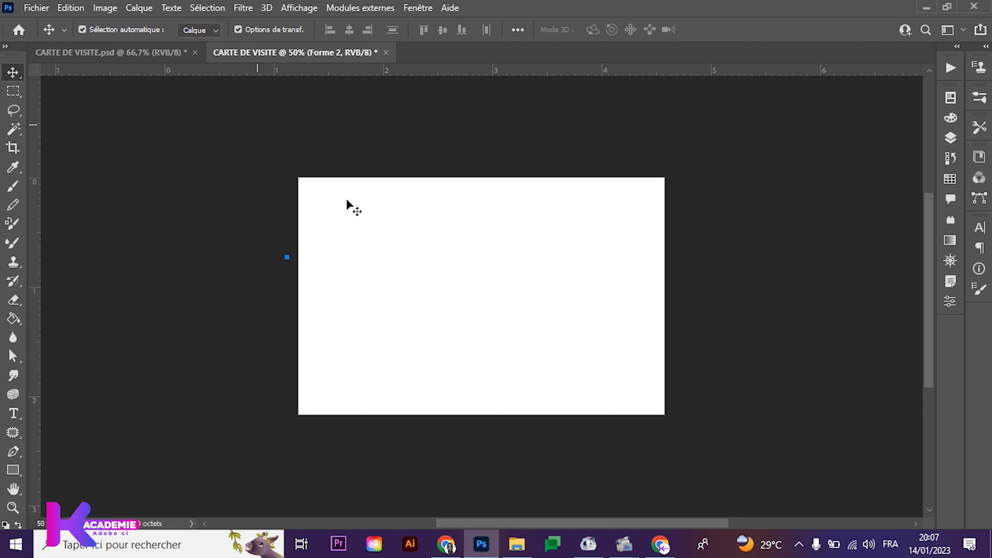
pyautogui.press('p')
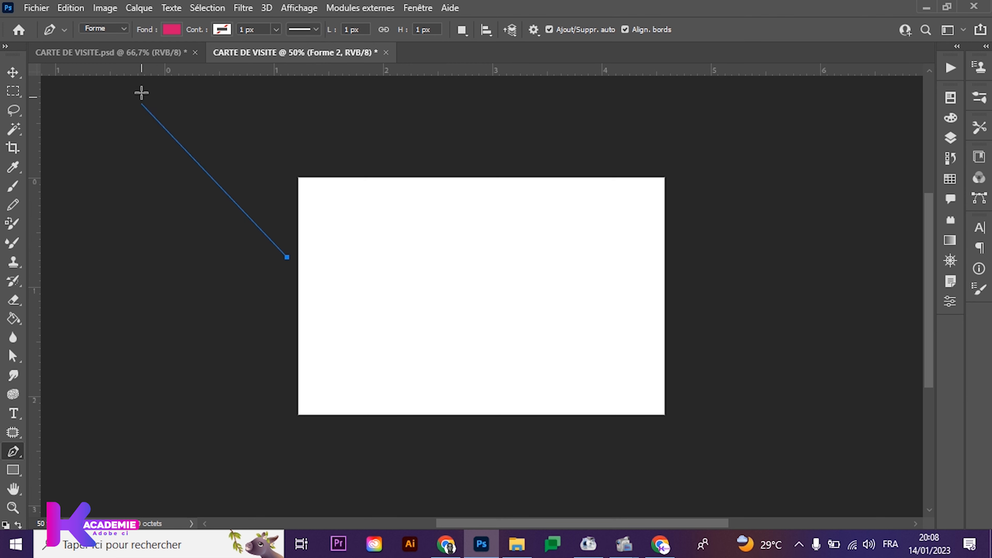
# Draw a closed S-curved wave shape about 1228 px wide and 562 px high, covering the lower part of the card
pyautogui.click(144, 50)
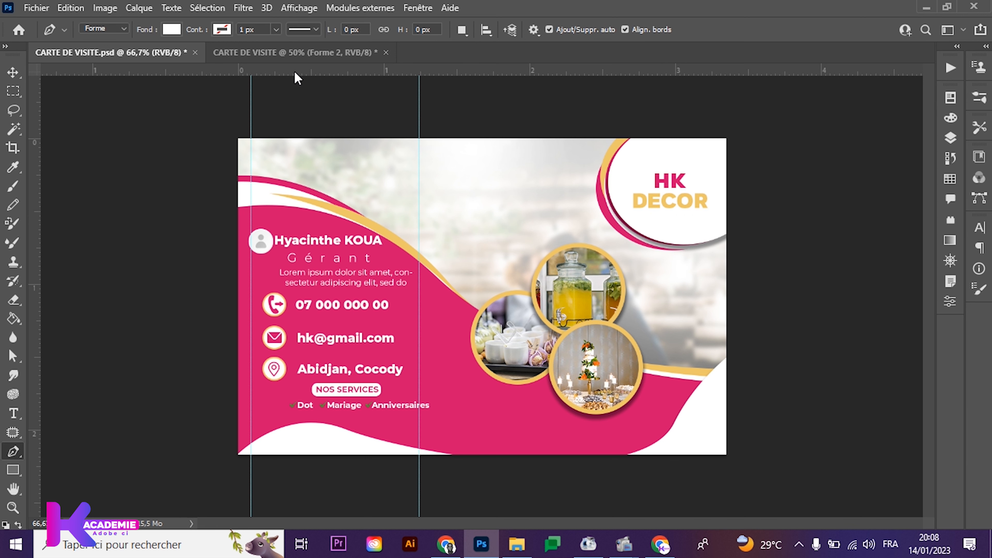
pyautogui.click(294, 54)
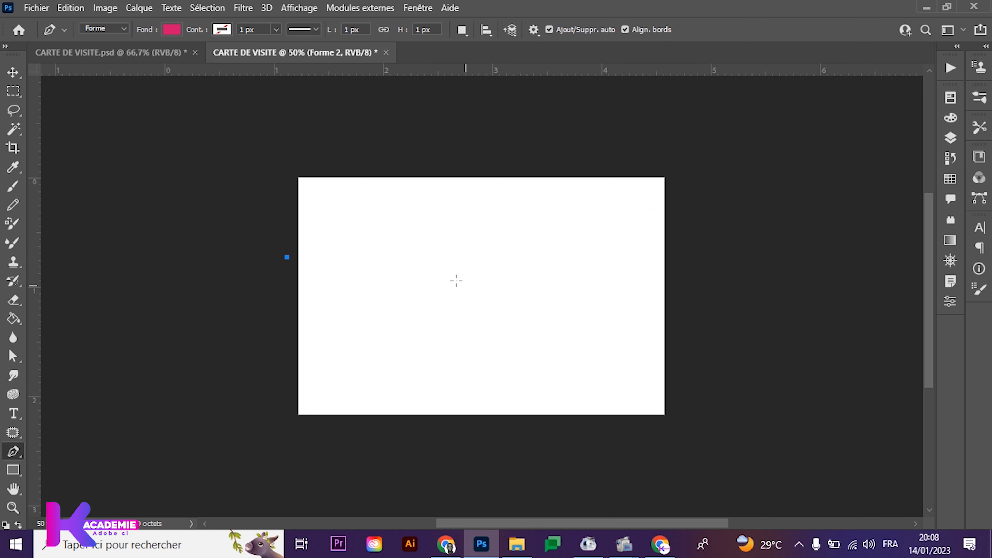
pyautogui.moveTo(451, 276); pyautogui.dragTo(539, 332)
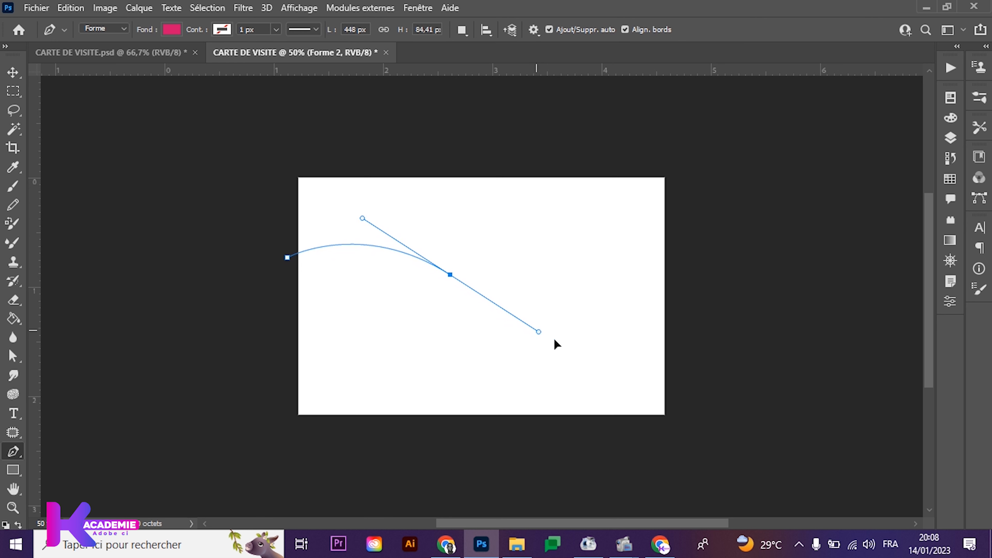
pyautogui.moveTo(712, 341); pyautogui.dragTo(835, 284)
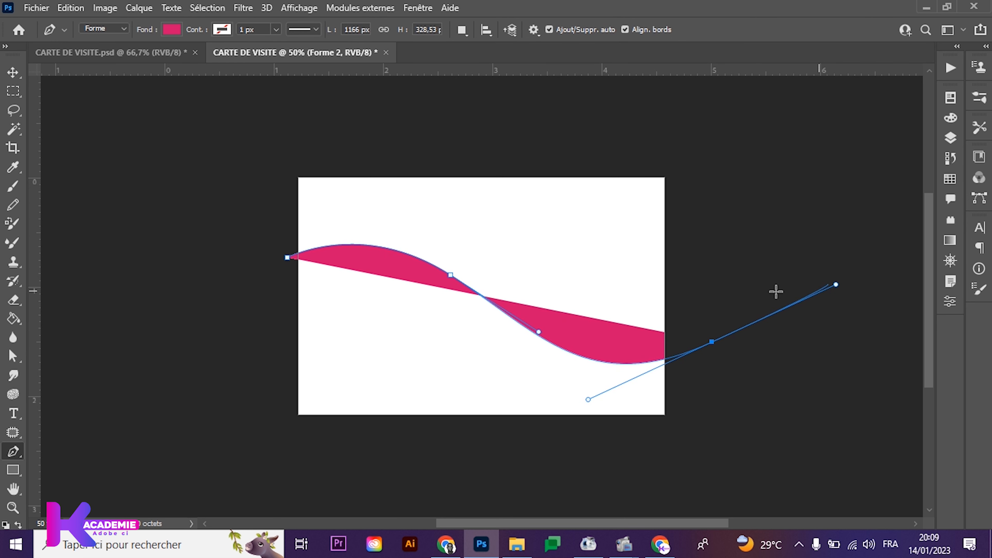
pyautogui.click(712, 342)
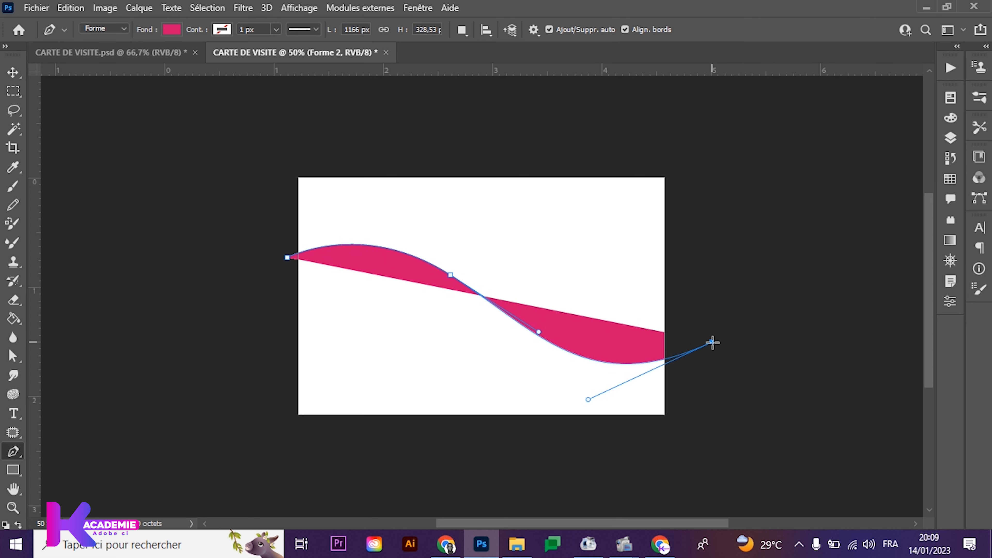
pyautogui.click(700, 448)
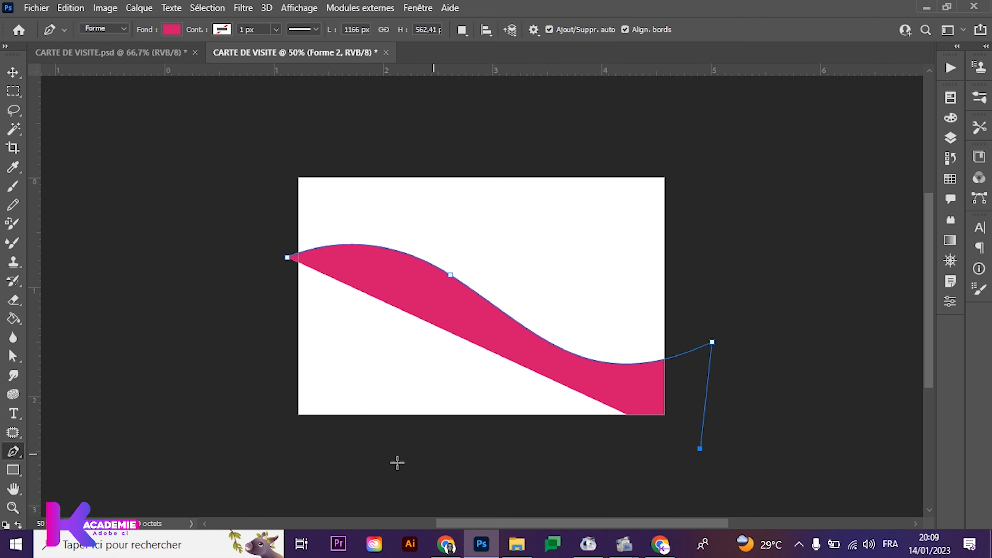
pyautogui.click(265, 441)
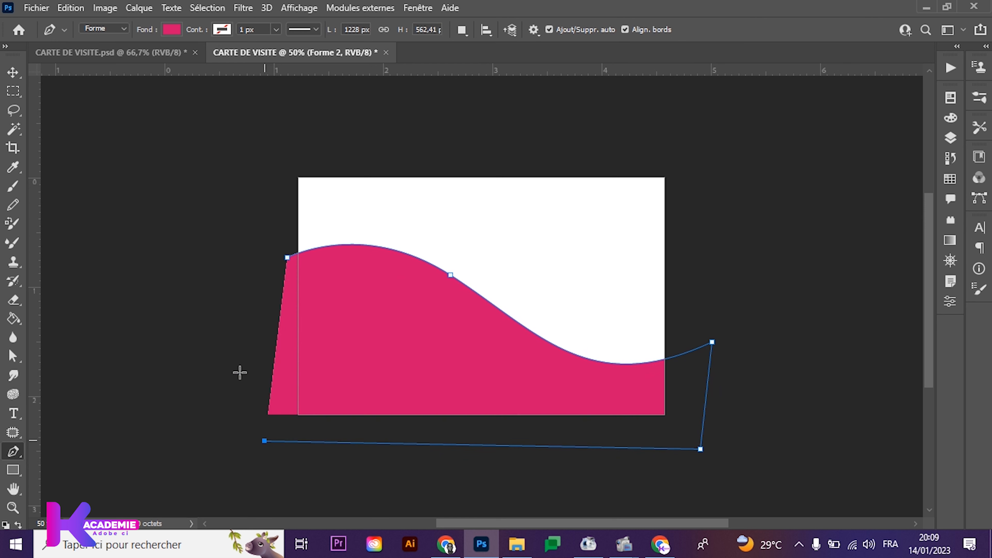
pyautogui.click(288, 258)
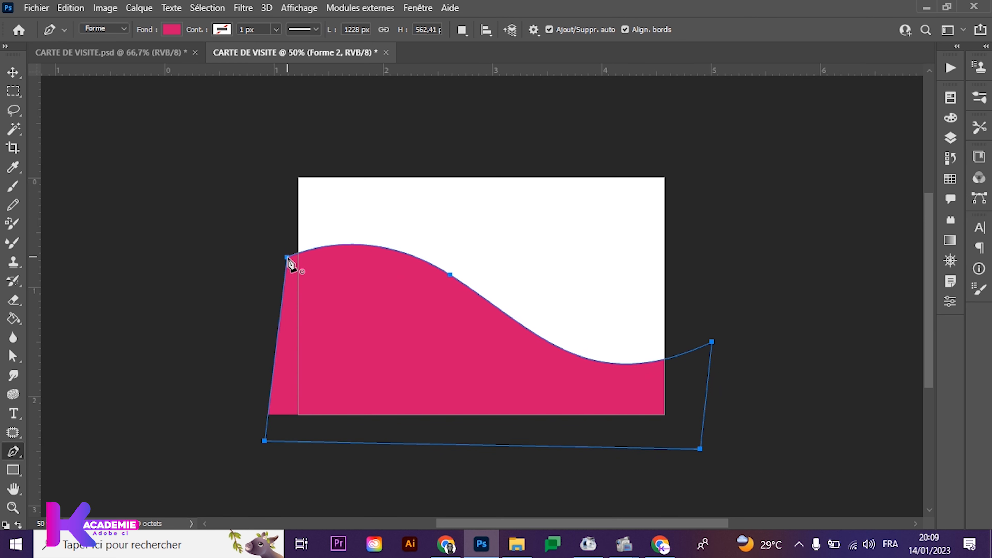
# Nudge the pink wave shape slightly upward on the card and deselect it
pyautogui.click(13, 72)
pyautogui.hotkey('shift', 'Up')
pyautogui.hotkey('shift', 'Up')
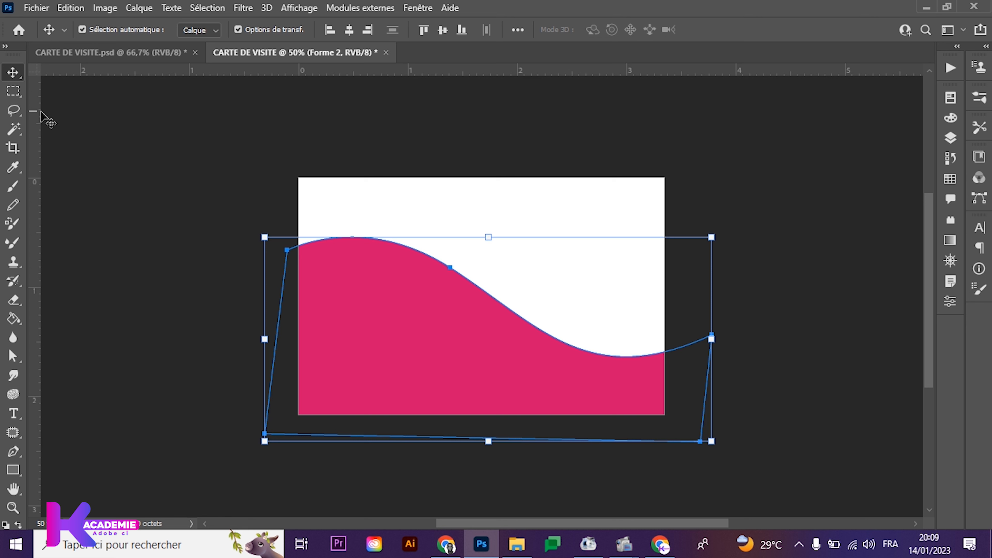
pyautogui.press('Up')
pyautogui.press('Up')
pyautogui.press('Up')
pyautogui.press('Up')
pyautogui.press('Up')
pyautogui.press('Up')
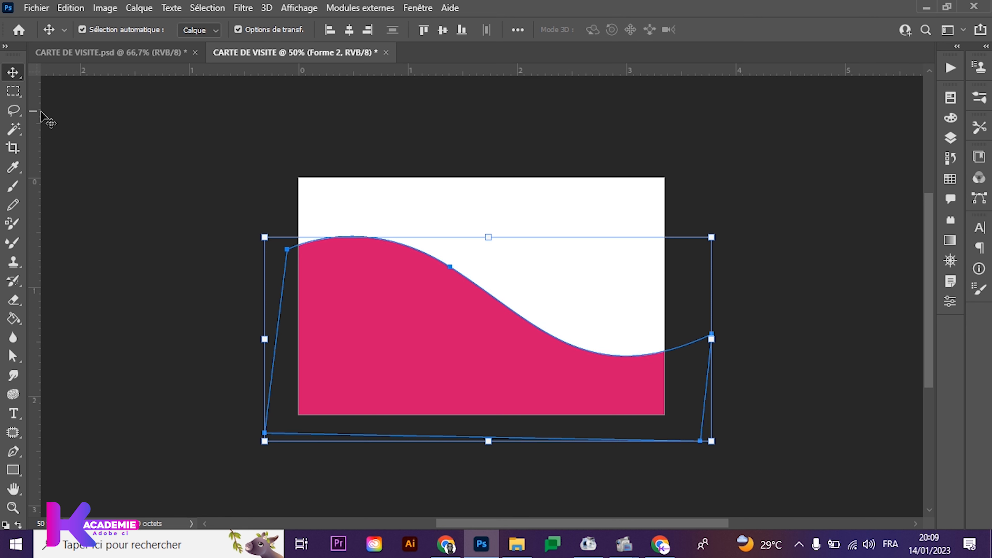
pyautogui.click(144, 264)
pyautogui.click(406, 305)
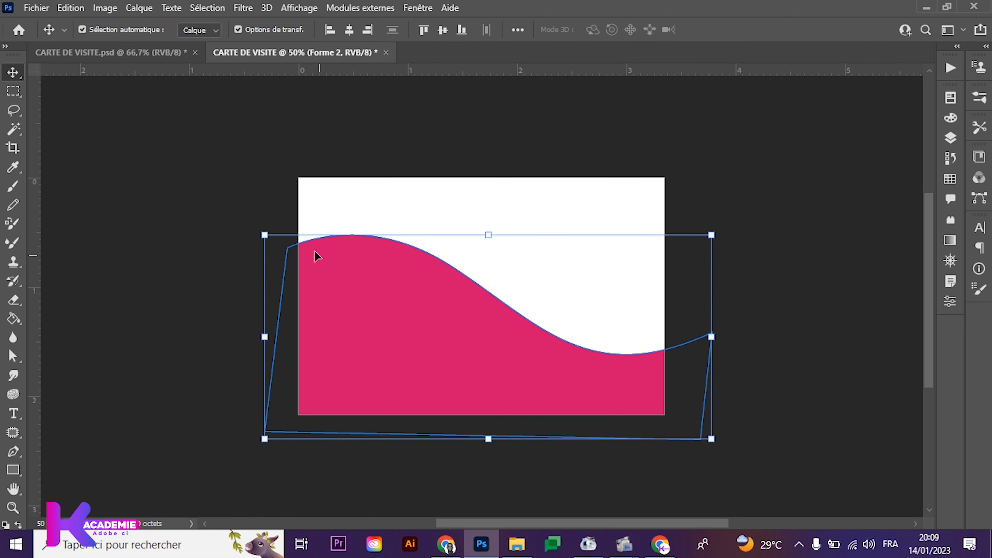
pyautogui.click(886, 223)
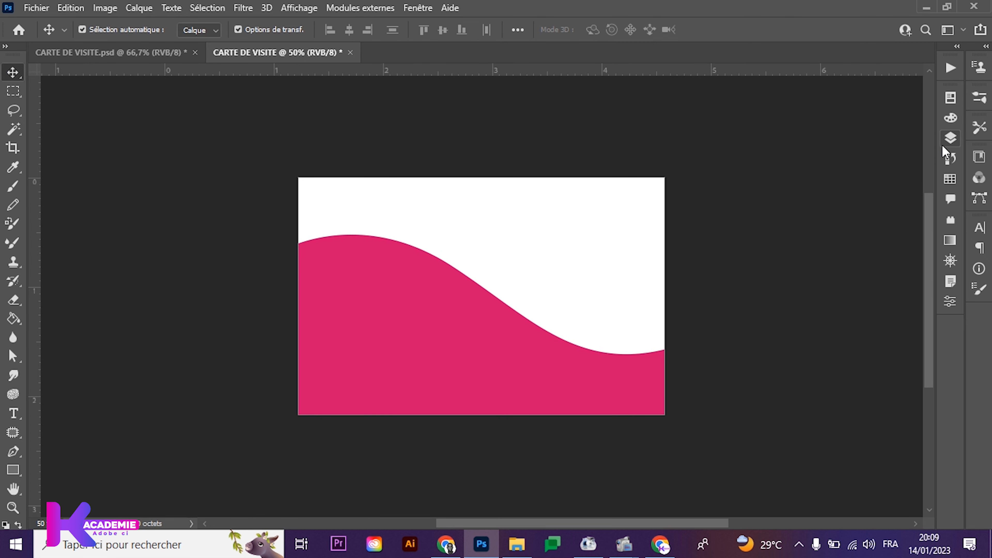
# Duplicate the Forme 2 wave layer
pyautogui.click(951, 138)
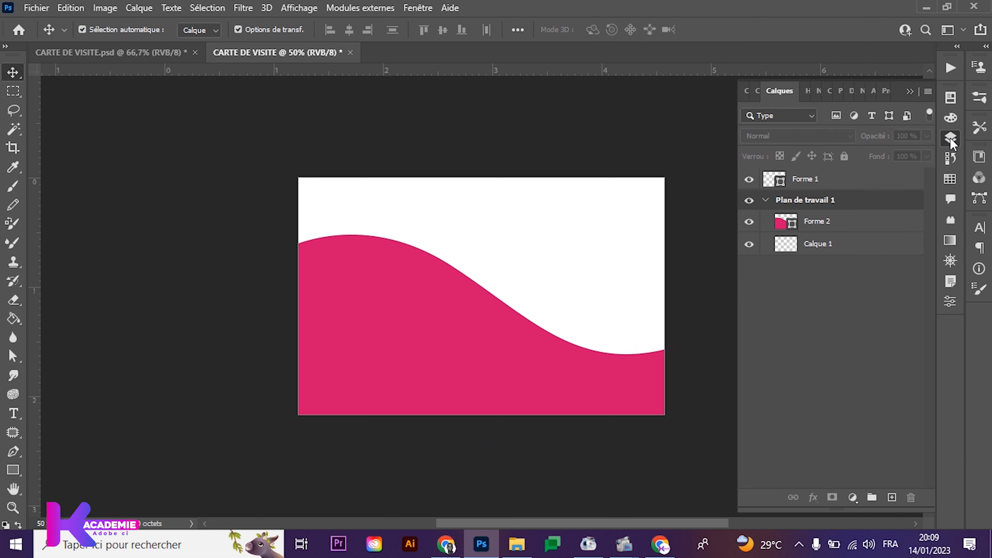
pyautogui.click(824, 222)
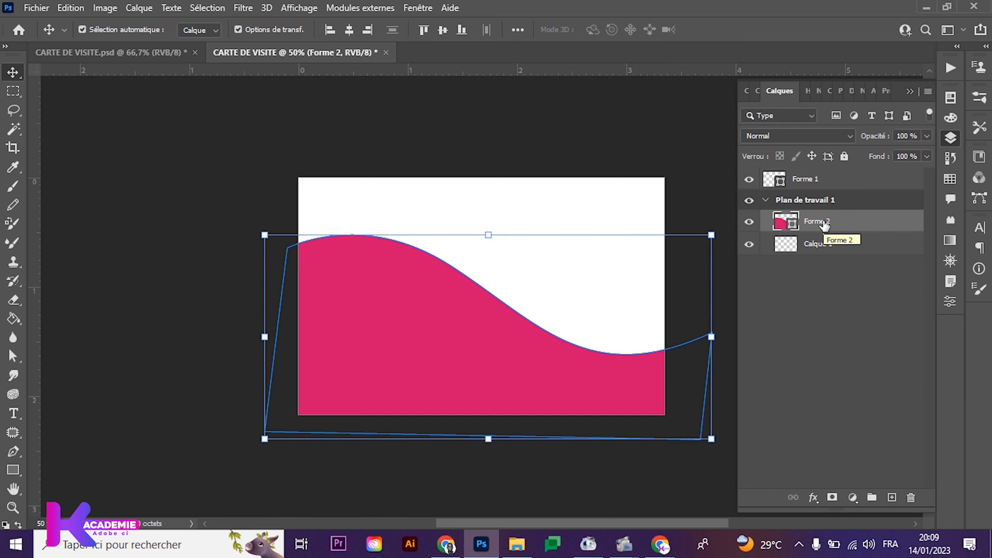
pyautogui.hotkey('ctrl', 'j')
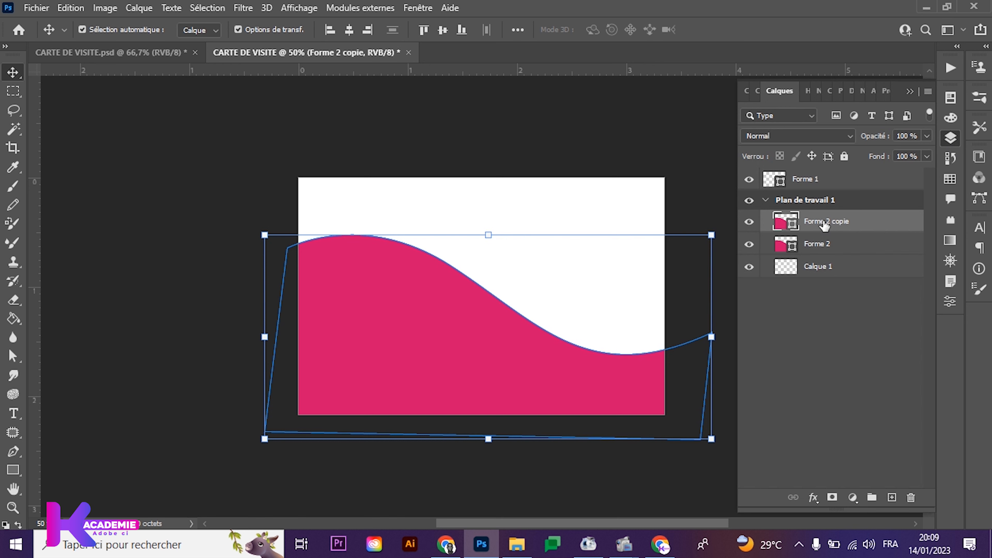
pyautogui.rightClick(881, 224)
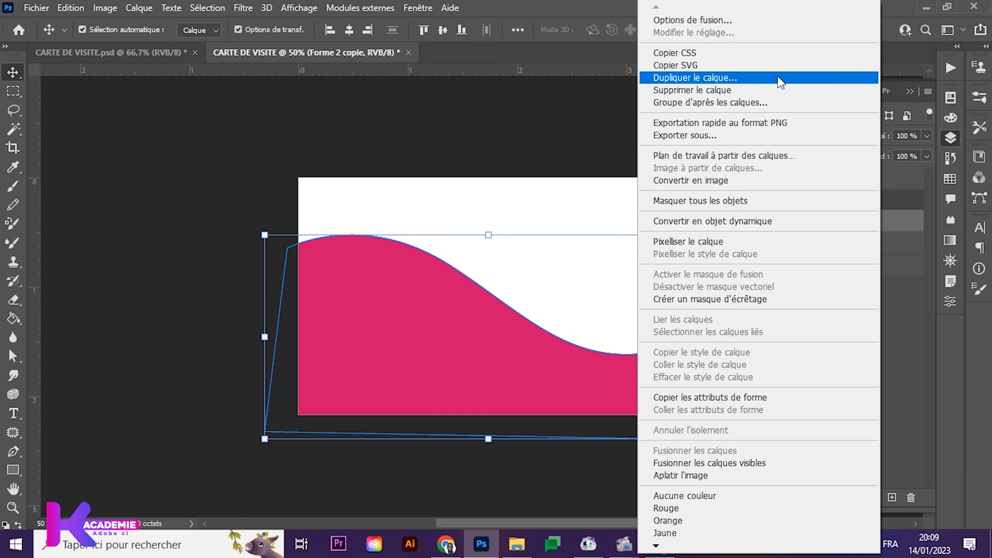
pyautogui.click(927, 240)
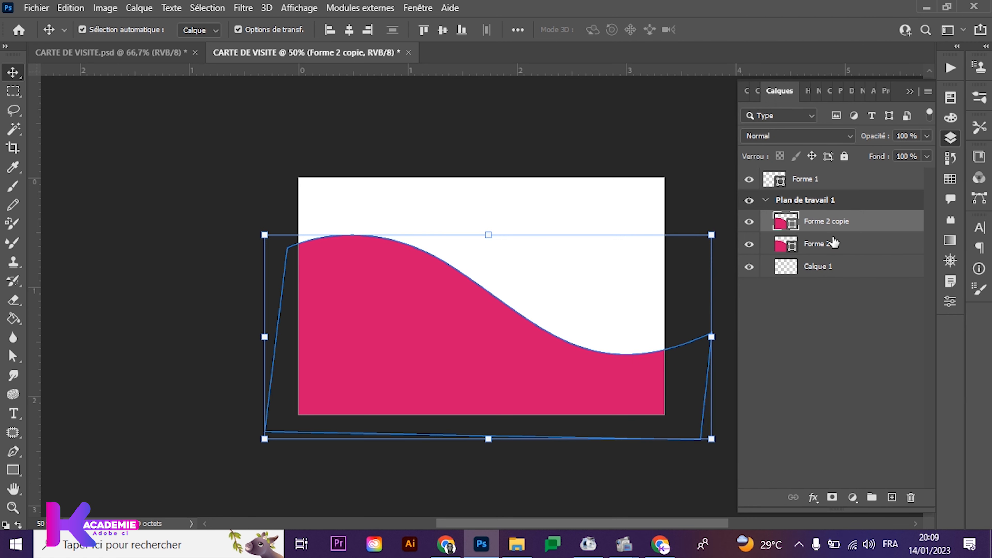
# Move the original Forme 2 wave slightly upward so it extends above its copy
pyautogui.click(835, 248)
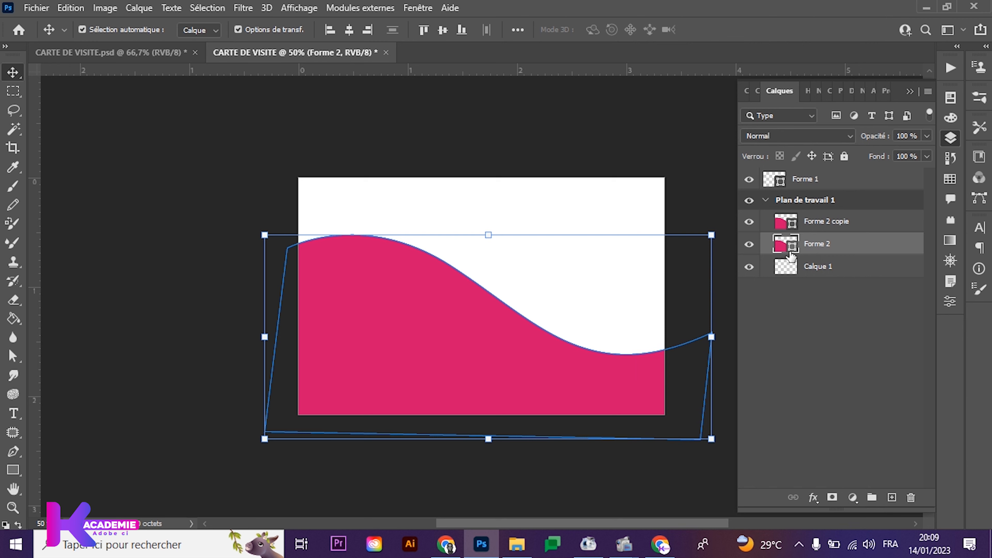
pyautogui.press('Up')
pyautogui.press('Up')
pyautogui.press('Up')
pyautogui.press('Up')
pyautogui.press('Up')
pyautogui.press('Up')
pyautogui.press('Up')
pyautogui.press('Up')
pyautogui.press('Up')
pyautogui.press('Up')
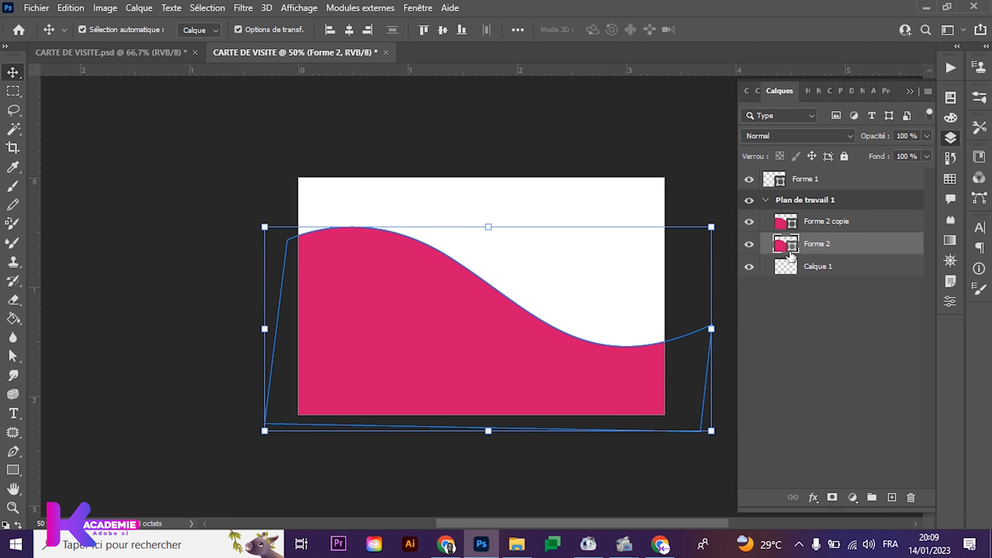
pyautogui.press('Up')
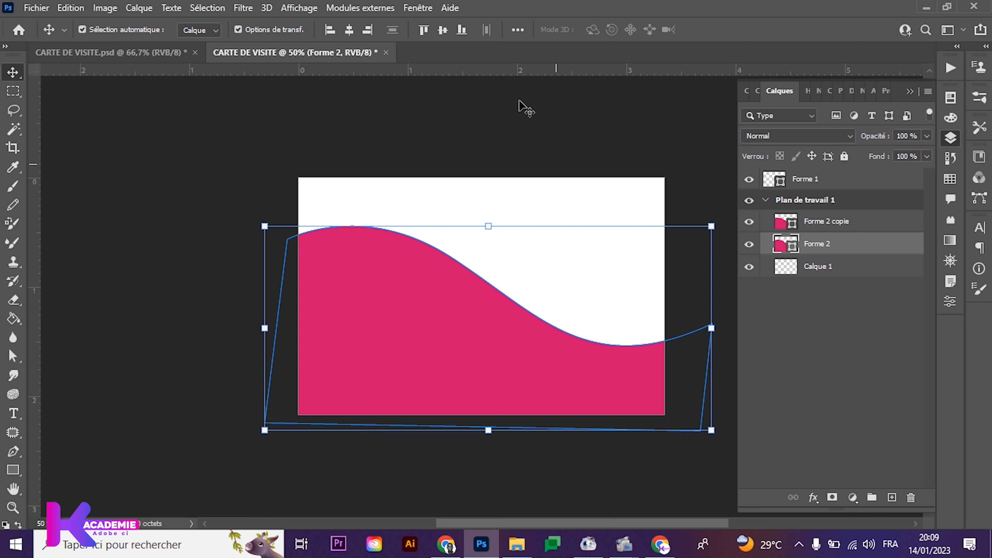
# Recolour the raised Forme 2 wave with the yellow swatch from the RVB group
pyautogui.click(413, 9)
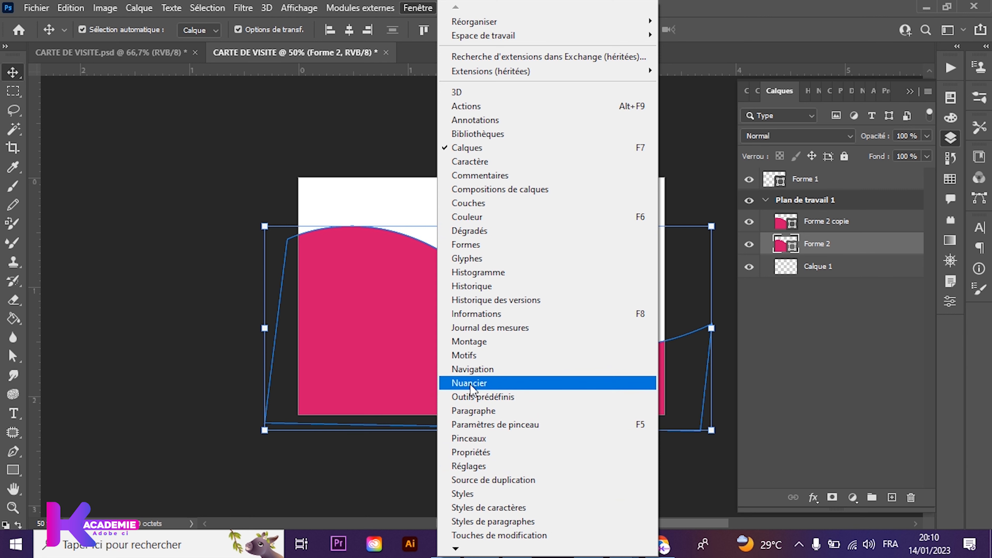
pyautogui.click(953, 179)
pyautogui.moveTo(869, 284); pyautogui.dragTo(890, 376)
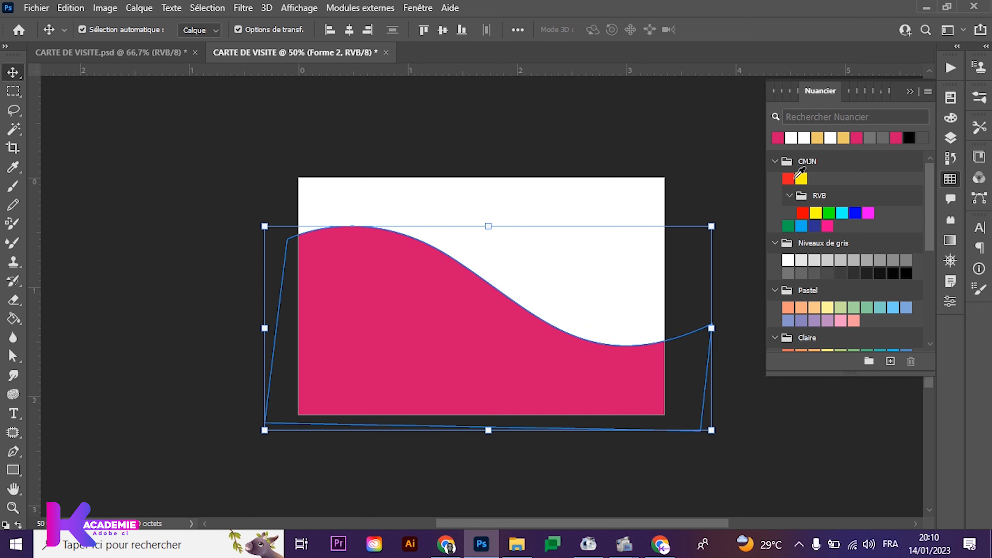
pyautogui.click(819, 138)
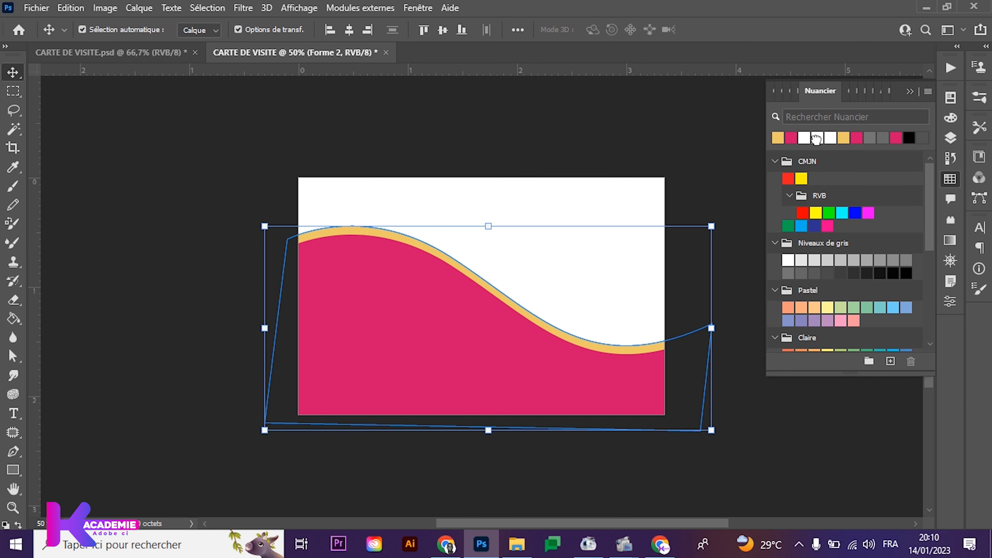
pyautogui.click(802, 178)
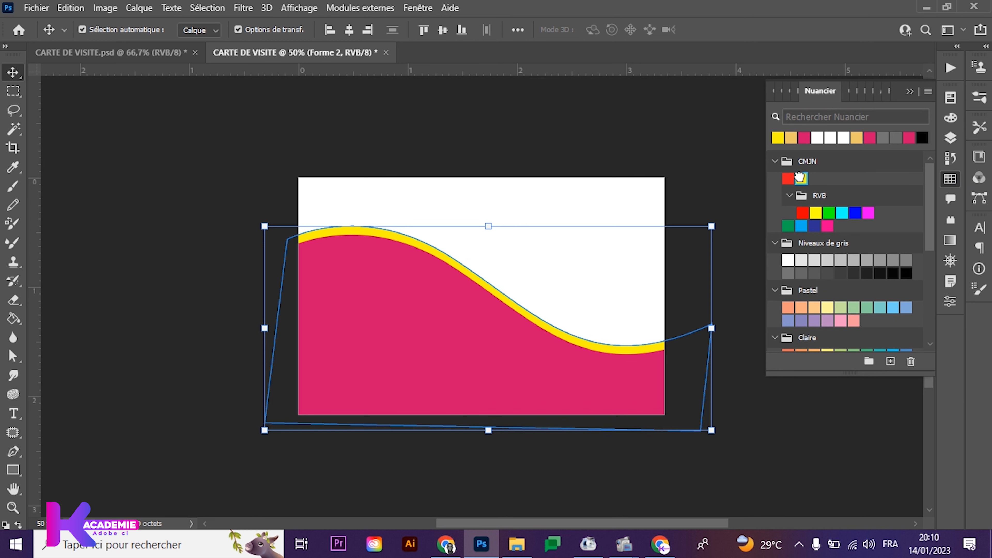
pyautogui.click(817, 214)
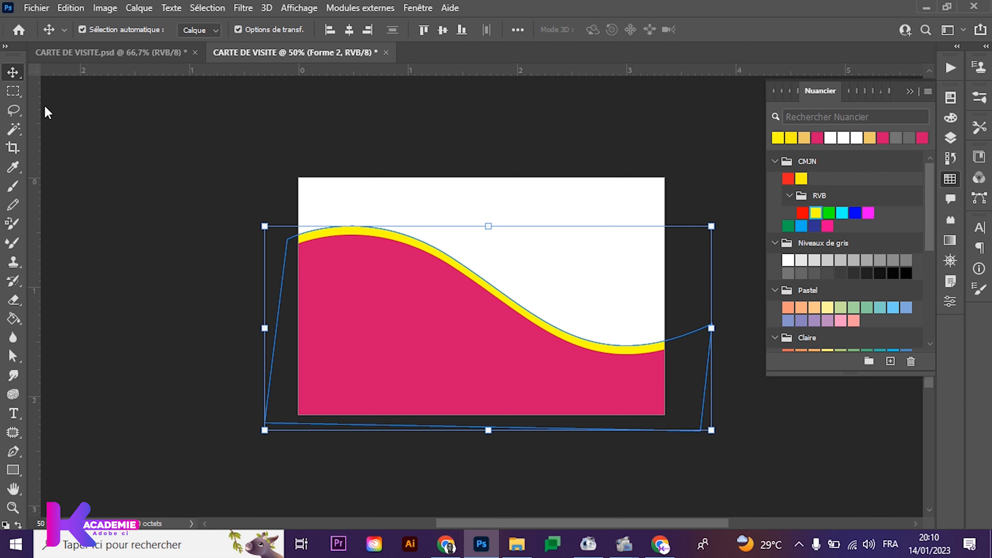
# Compare the yellow-edged wave with the curved bands of the finished card in CARTE DE VISITE.psd
pyautogui.click(138, 175)
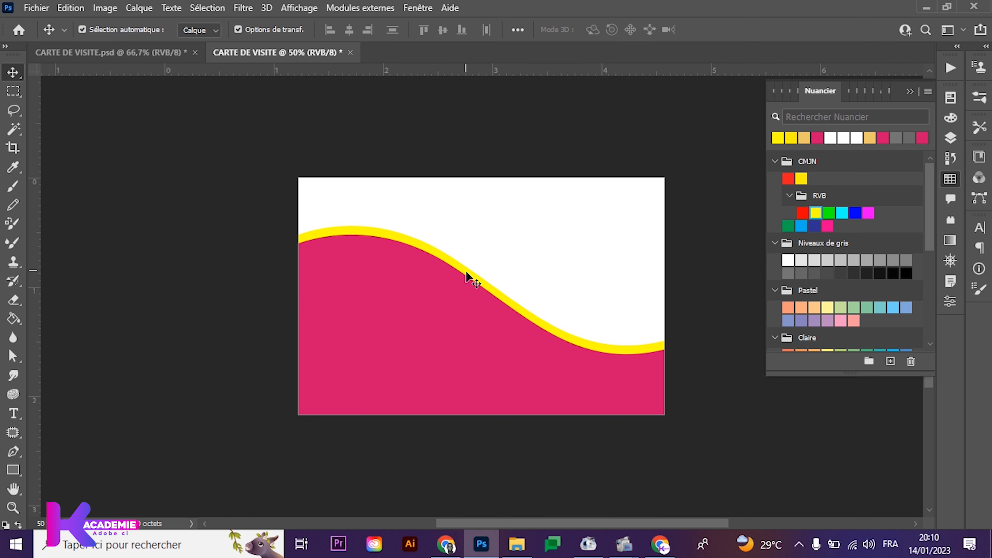
pyautogui.click(502, 296)
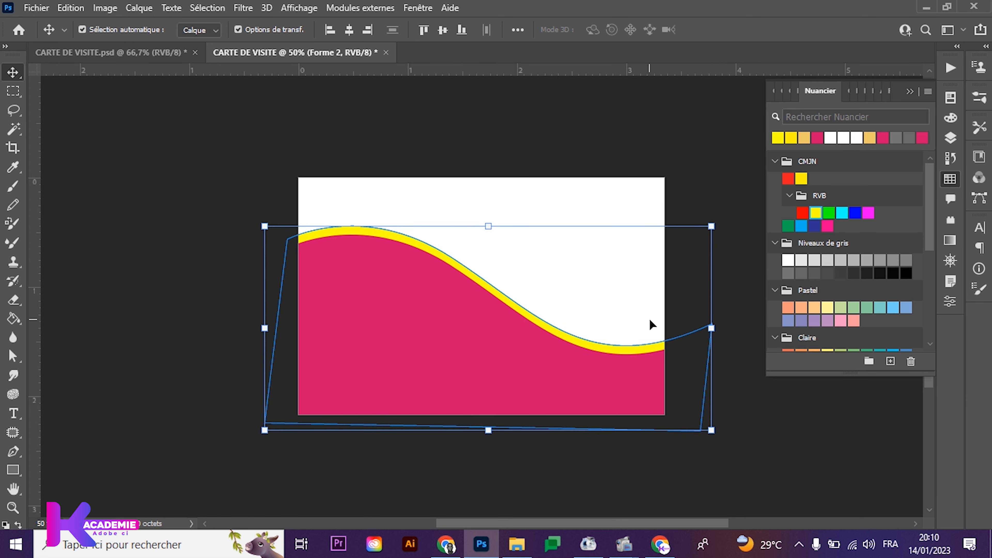
pyautogui.click(158, 52)
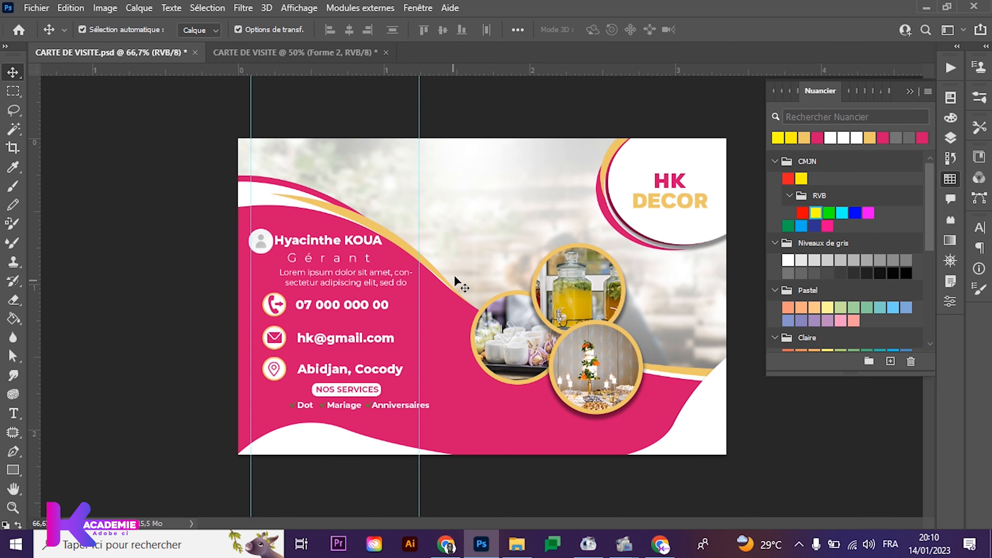
pyautogui.click(269, 52)
pyautogui.click(139, 53)
pyautogui.click(258, 52)
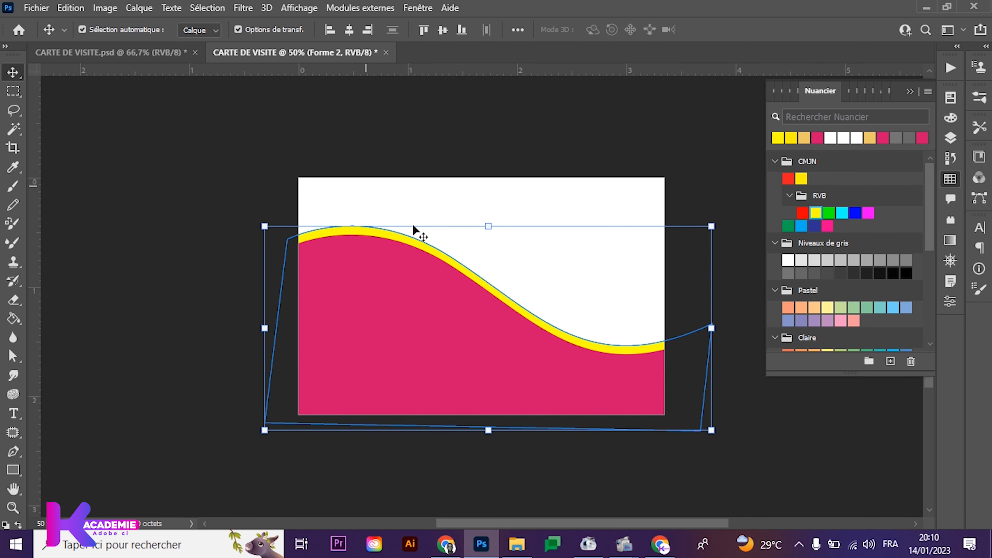
# Nudge the yellow Forme 2 wave further up to thicken its edge above the pink wave
pyautogui.press('Up')
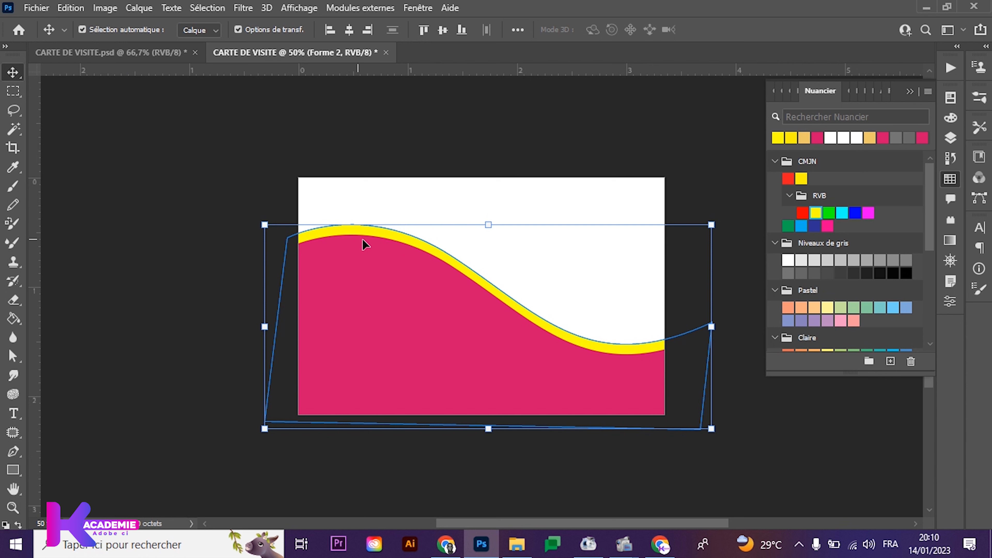
pyautogui.press('Up')
pyautogui.press('Up')
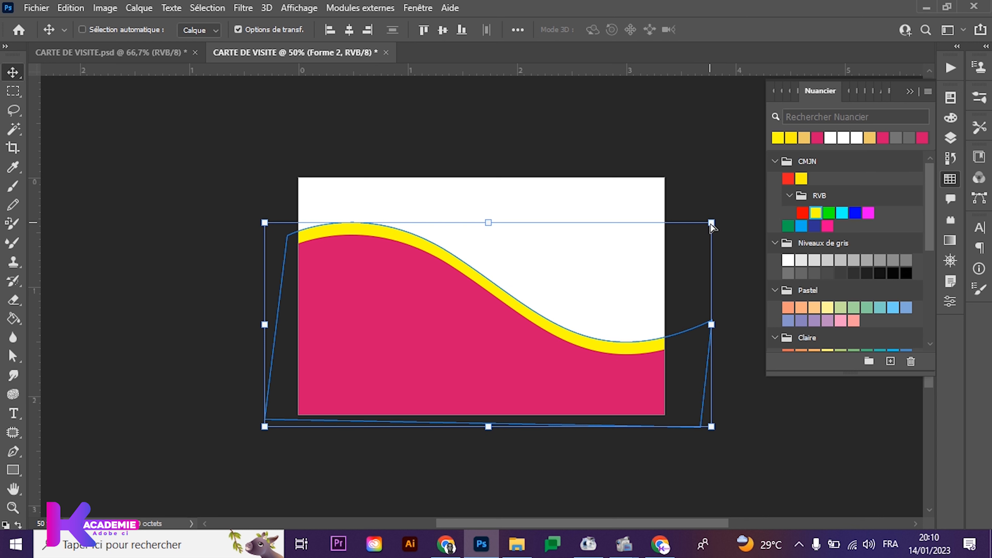
# Distort the yellow Forme 2 wave by its corners so its band is thick at the card's left edge and tapers out mid-card behind the pink wave
pyautogui.moveTo(711, 227); pyautogui.dragTo(712, 232)
pyautogui.moveTo(711, 239); pyautogui.dragTo(615, 328)
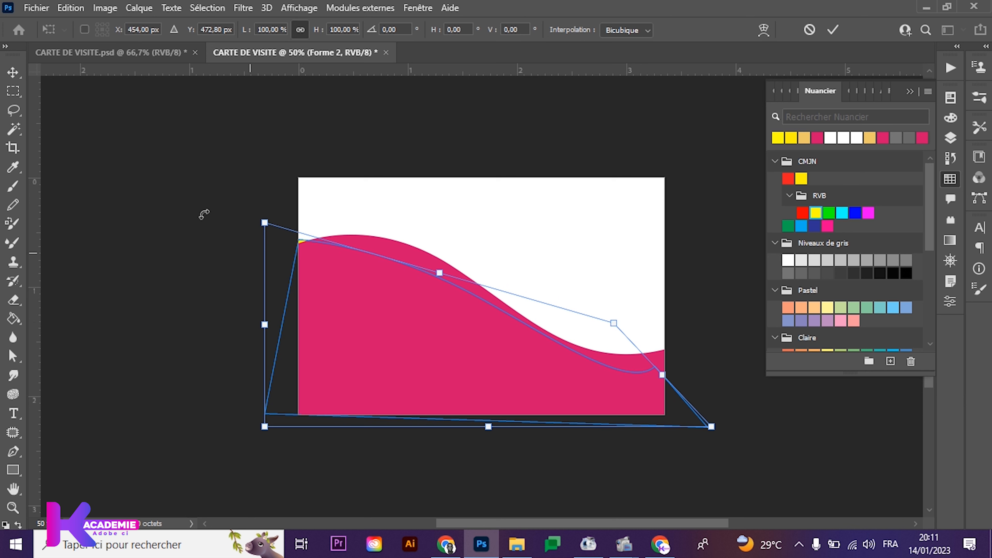
pyautogui.moveTo(265, 224)
pyautogui.mouseDown()
pyautogui.moveTo(278, 205)
pyautogui.moveTo(254, 211)
pyautogui.mouseUp()
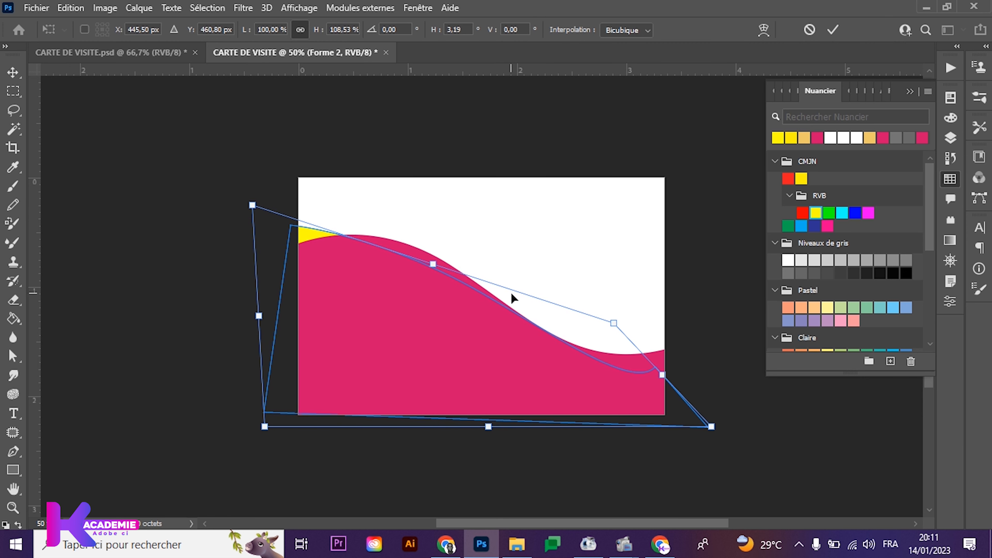
pyautogui.moveTo(614, 324); pyautogui.dragTo(637, 214)
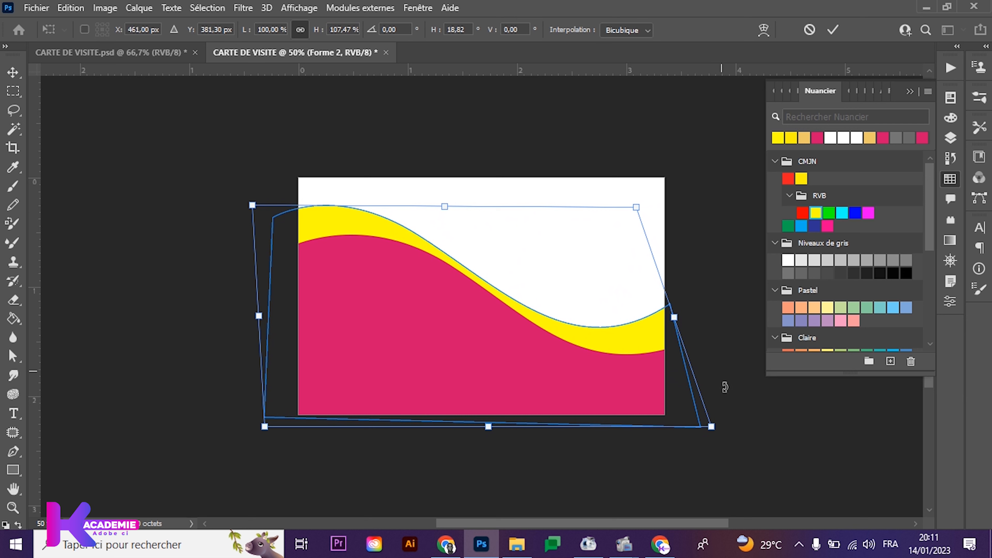
pyautogui.moveTo(713, 428); pyautogui.dragTo(744, 465)
pyautogui.moveTo(664, 306); pyautogui.dragTo(645, 225)
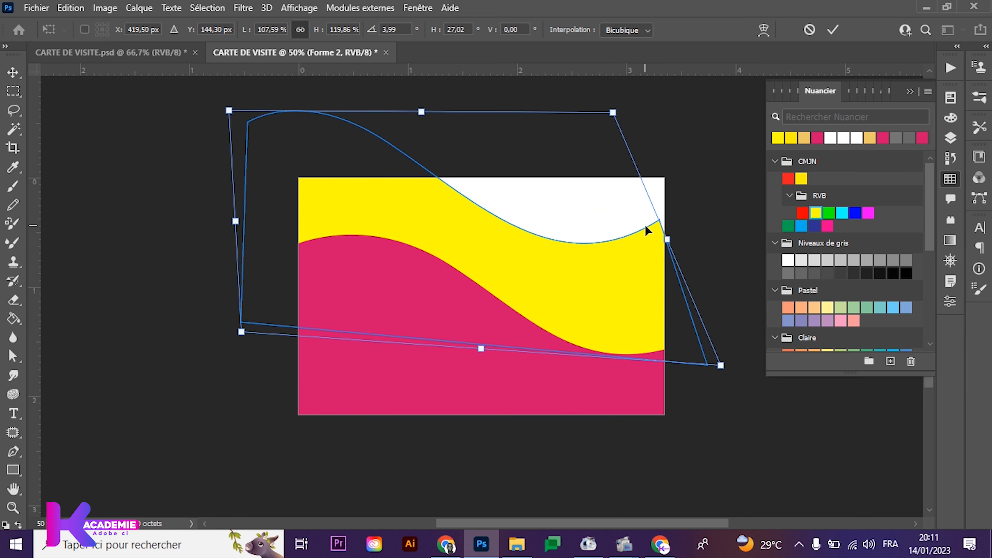
pyautogui.hotkey('ctrl', 'z')
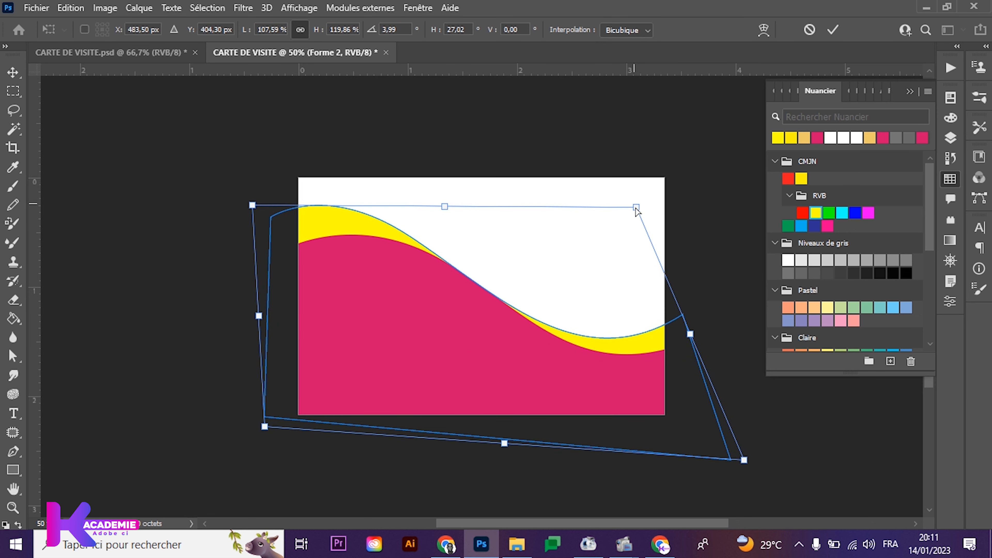
pyautogui.moveTo(636, 207); pyautogui.dragTo(686, 268)
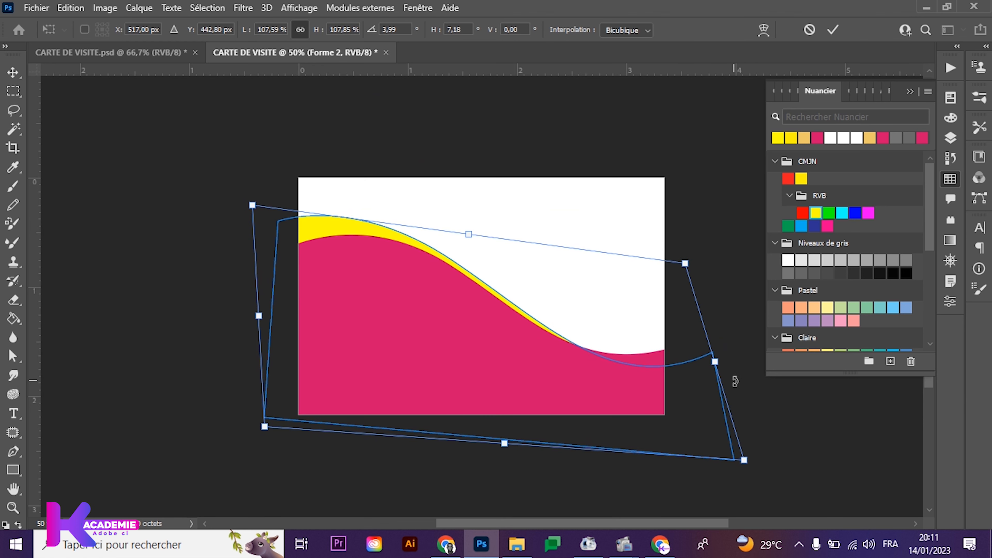
pyautogui.moveTo(745, 460); pyautogui.dragTo(728, 474)
pyautogui.moveTo(689, 271); pyautogui.dragTo(738, 271)
pyautogui.press('Return')
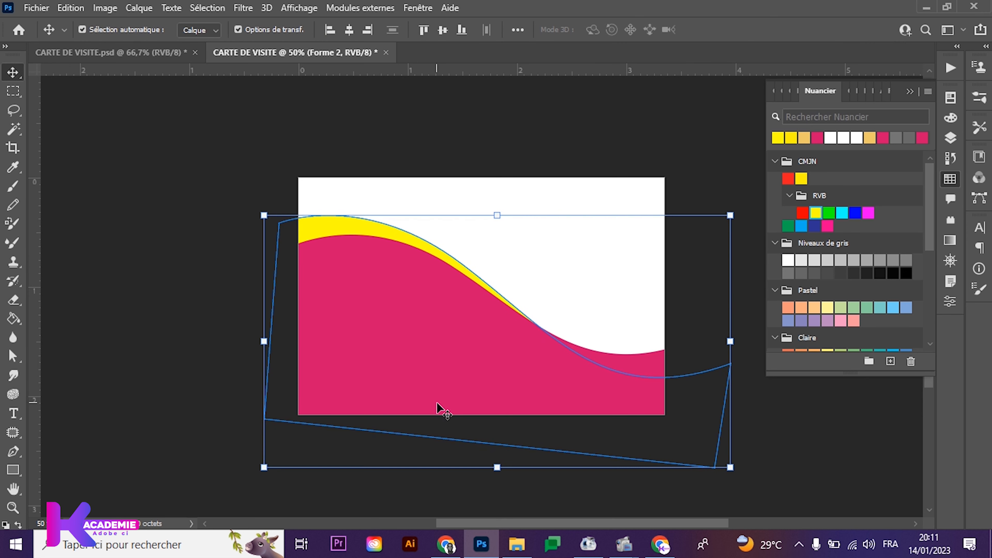
# Compare the tapered yellow band with the layered curves of the finished card in CARTE DE VISITE.psd
pyautogui.click(84, 312)
pyautogui.click(129, 53)
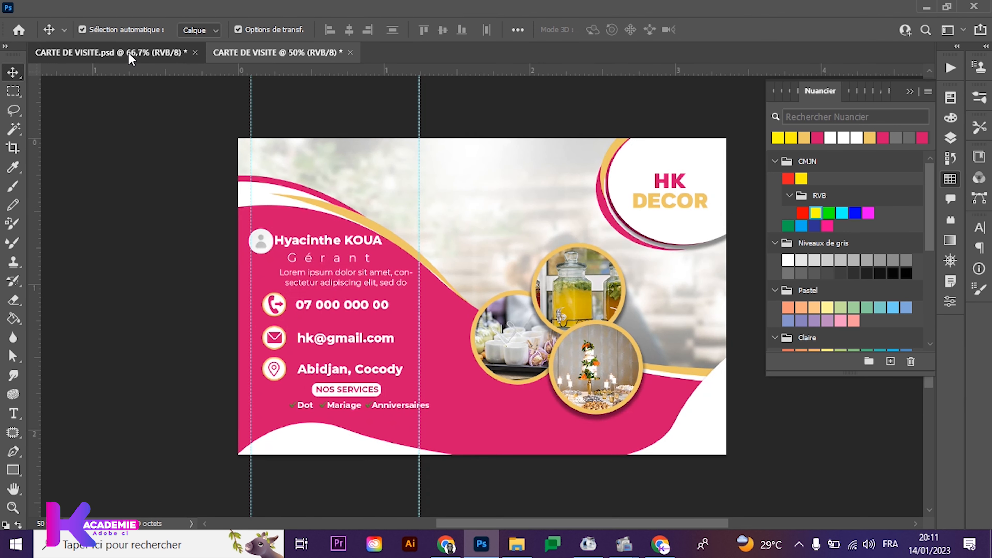
pyautogui.click(275, 53)
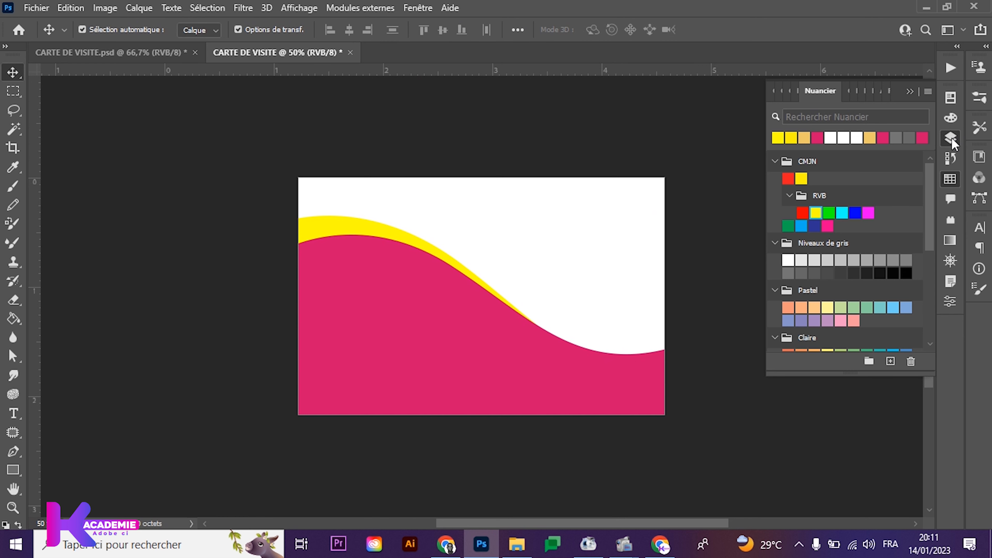
# Duplicate the yellow Forme 2 wave layer
pyautogui.click(951, 138)
pyautogui.click(839, 234)
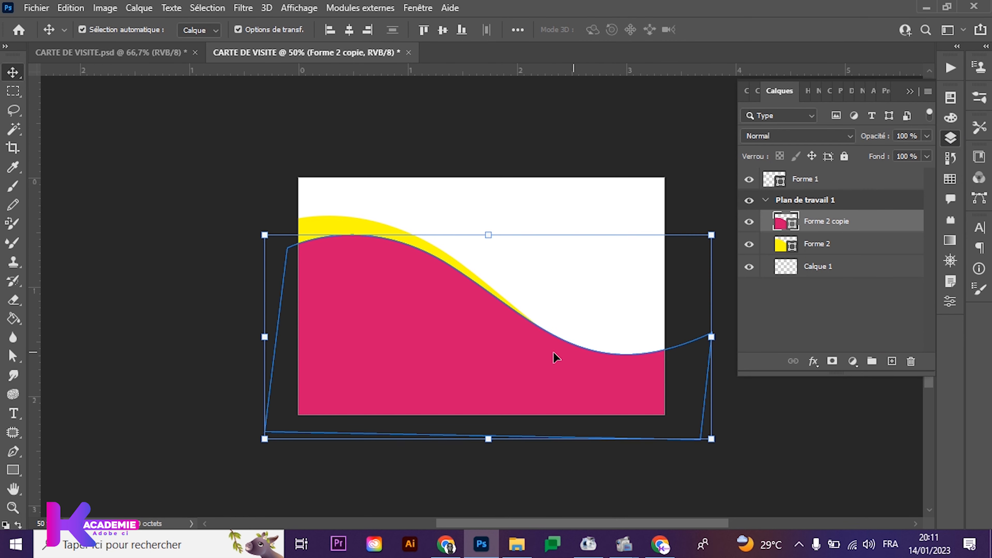
pyautogui.click(820, 247)
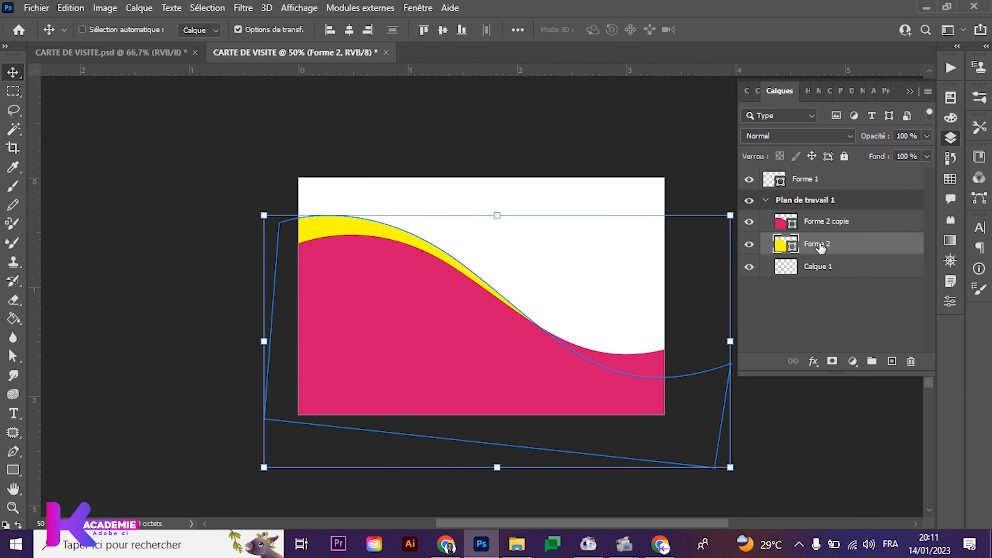
pyautogui.hotkey('ctrl', 'j')
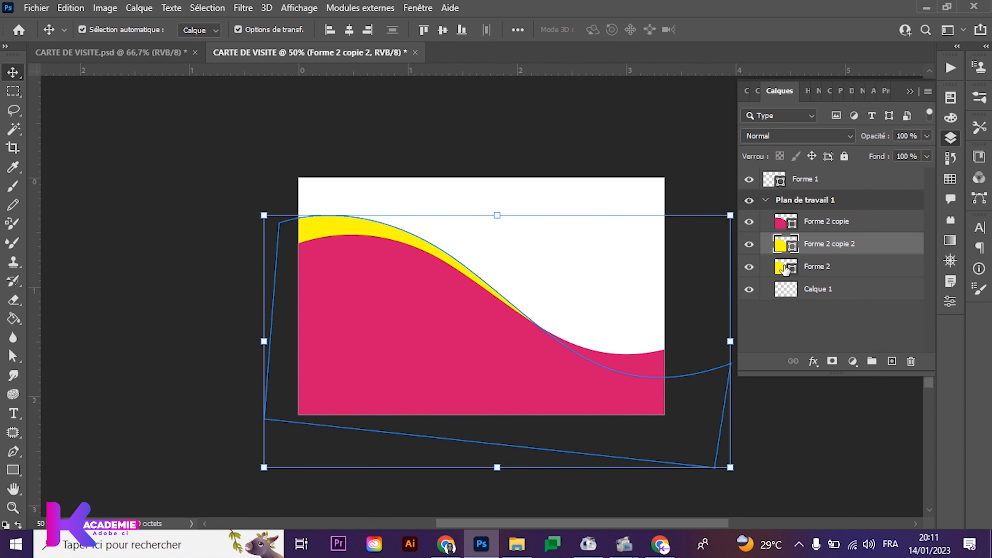
# Raise the original Forme 2 wave slightly above its yellow copy and recolour it with the pink recent swatch
pyautogui.click(785, 266)
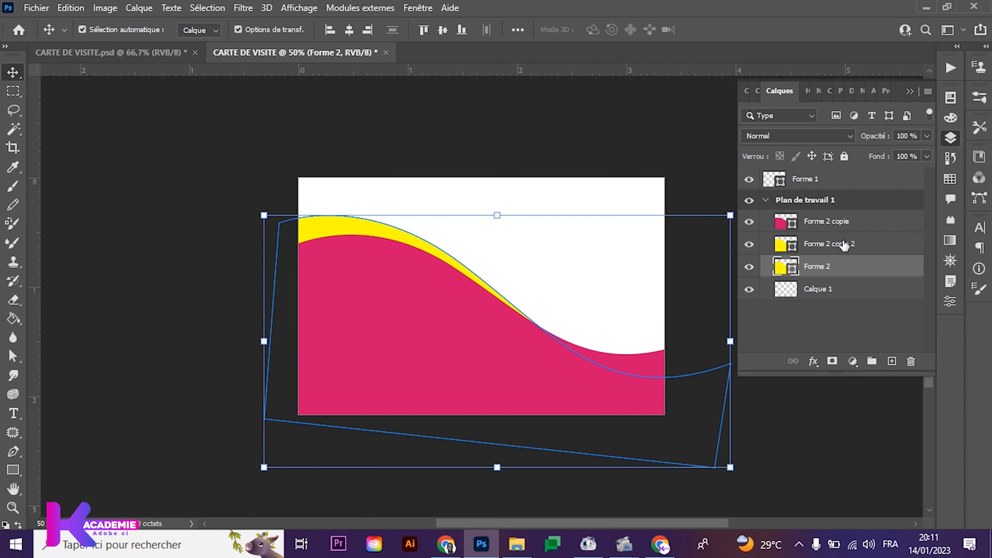
pyautogui.press('Up')
pyautogui.press('Up')
pyautogui.press('Up')
pyautogui.press('Up')
pyautogui.press('Up')
pyautogui.press('Up')
pyautogui.press('Up')
pyautogui.press('Up')
pyautogui.press('Up')
pyautogui.press('Up')
pyautogui.press('Up')
pyautogui.press('Up')
pyautogui.press('Up')
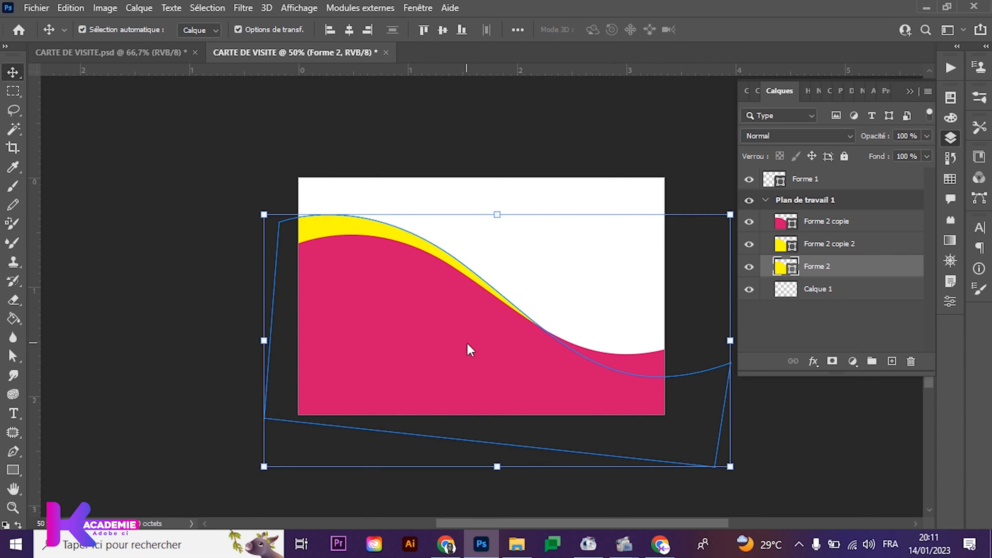
pyautogui.press('Up')
pyautogui.press('Up')
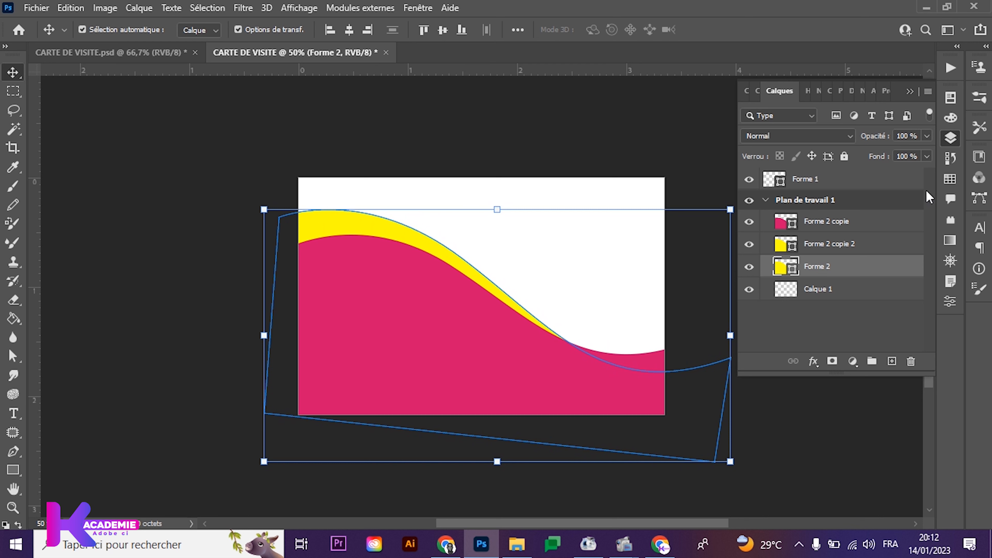
pyautogui.click(951, 185)
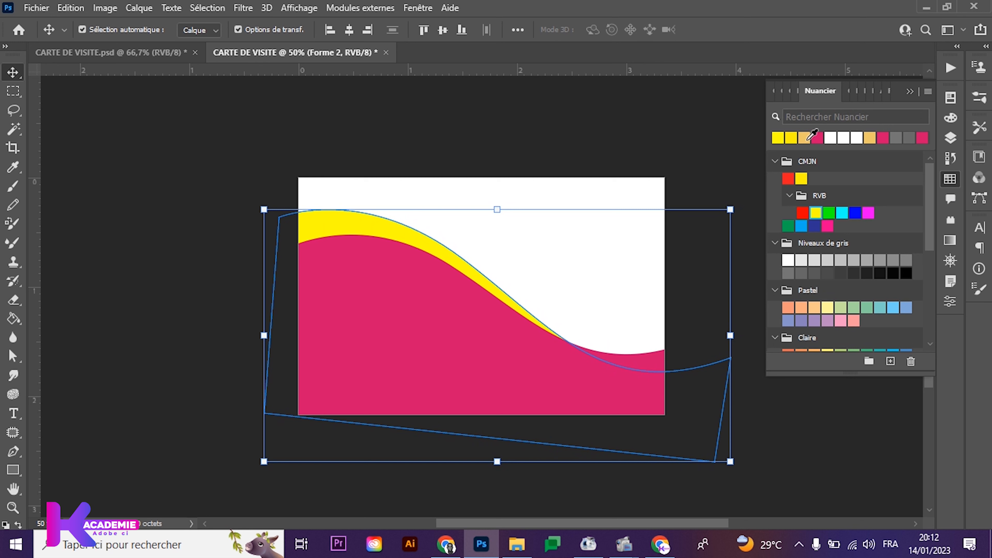
pyautogui.click(818, 137)
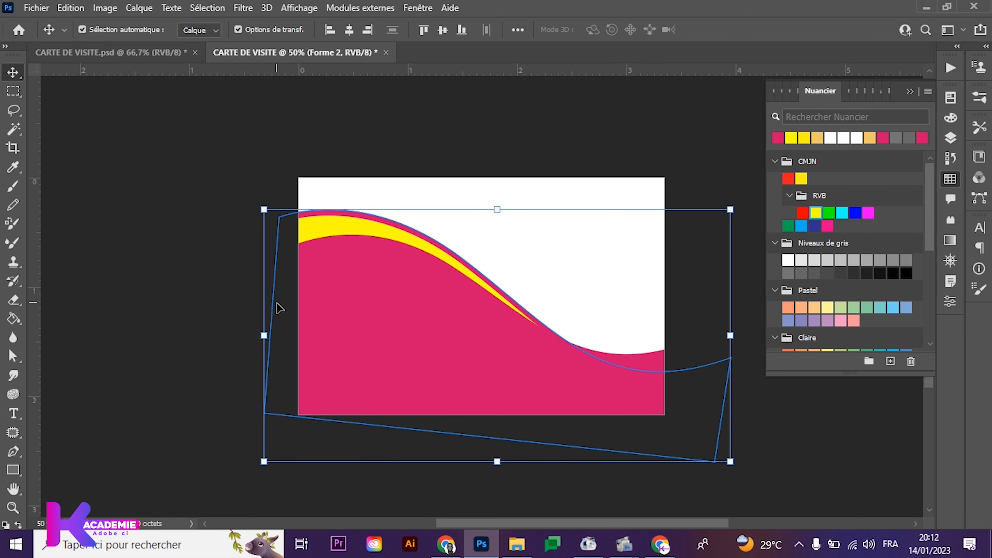
# Nudge the rear pink Forme 2 wave further up to widen the pink band above the yellow one
pyautogui.press('Up')
pyautogui.press('Up')
pyautogui.press('Up')
pyautogui.press('Up')
pyautogui.press('Up')
pyautogui.press('Up')
pyautogui.press('Up')
pyautogui.press('Up')
pyautogui.press('Up')
pyautogui.press('Up')
pyautogui.press('Up')
pyautogui.press('Up')
pyautogui.press('Up')
pyautogui.press('Up')
pyautogui.press('Up')
pyautogui.press('Up')
pyautogui.press('Up')
pyautogui.press('Up')
pyautogui.press('Up')
pyautogui.press('Up')
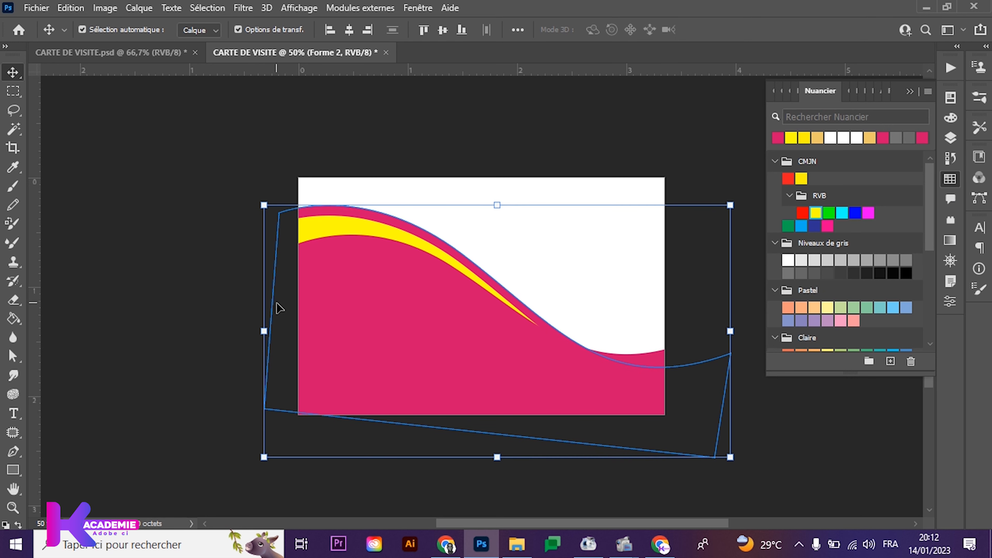
# Select all three wave shapes and move them down together on the card
pyautogui.click(206, 222)
pyautogui.moveTo(244, 170); pyautogui.dragTo(350, 260)
pyautogui.press('Down')
pyautogui.press('Down')
pyautogui.press('Down')
pyautogui.press('Down')
pyautogui.press('Down')
pyautogui.press('Down')
pyautogui.press('Down')
pyautogui.press('Down')
pyautogui.press('Down')
pyautogui.press('Down')
pyautogui.press('Down')
pyautogui.press('Down')
pyautogui.press('Down')
pyautogui.press('Down')
pyautogui.press('Down')
pyautogui.press('Down')
pyautogui.press('Down')
pyautogui.press('Down')
pyautogui.press('Down')
pyautogui.press('Down')
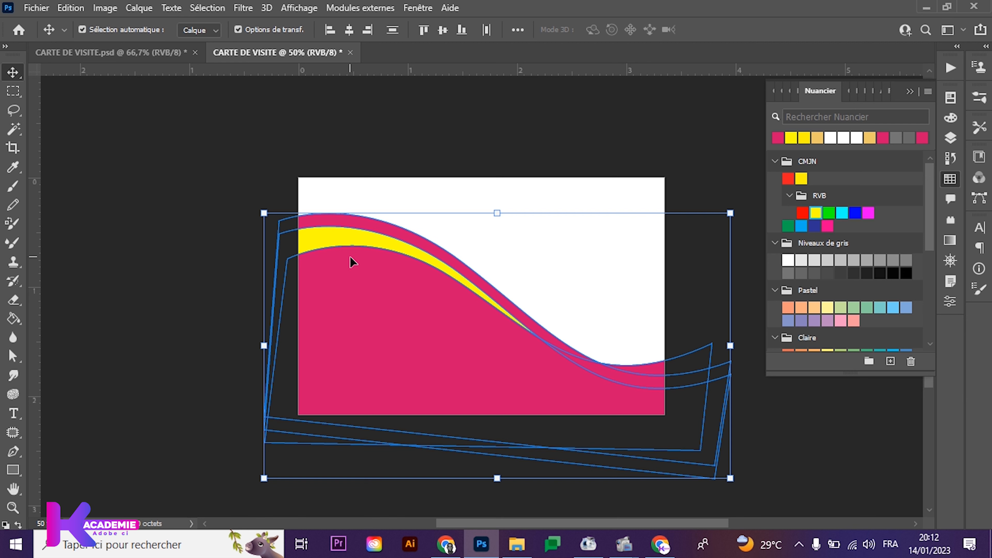
pyautogui.hotkey('shift', 'Down')
pyautogui.hotkey('shift', 'Down')
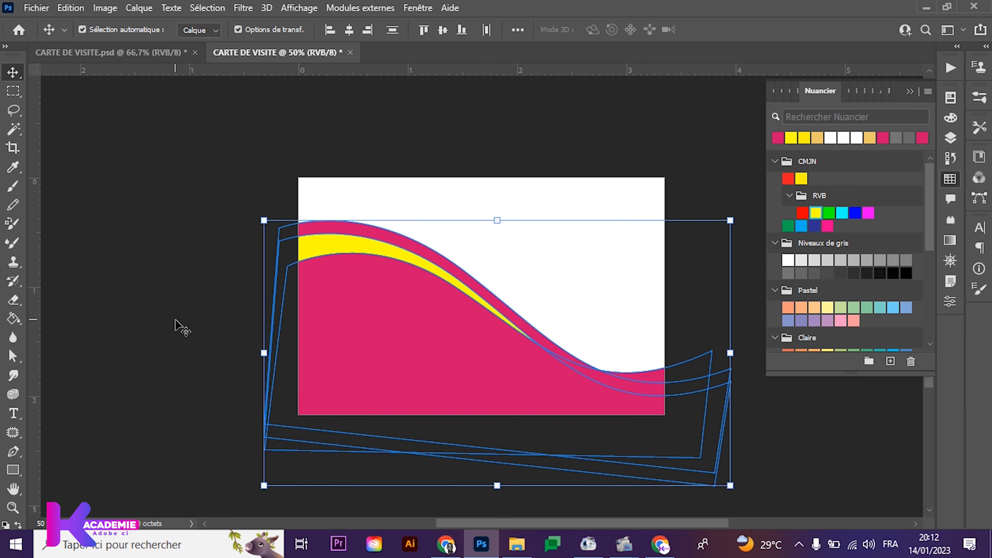
pyautogui.click(127, 293)
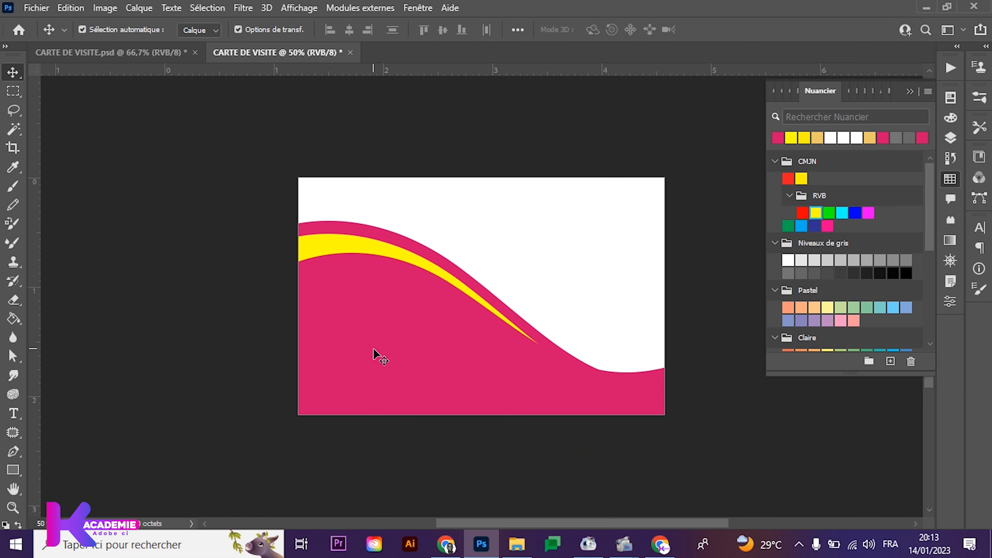
pyautogui.click(371, 257)
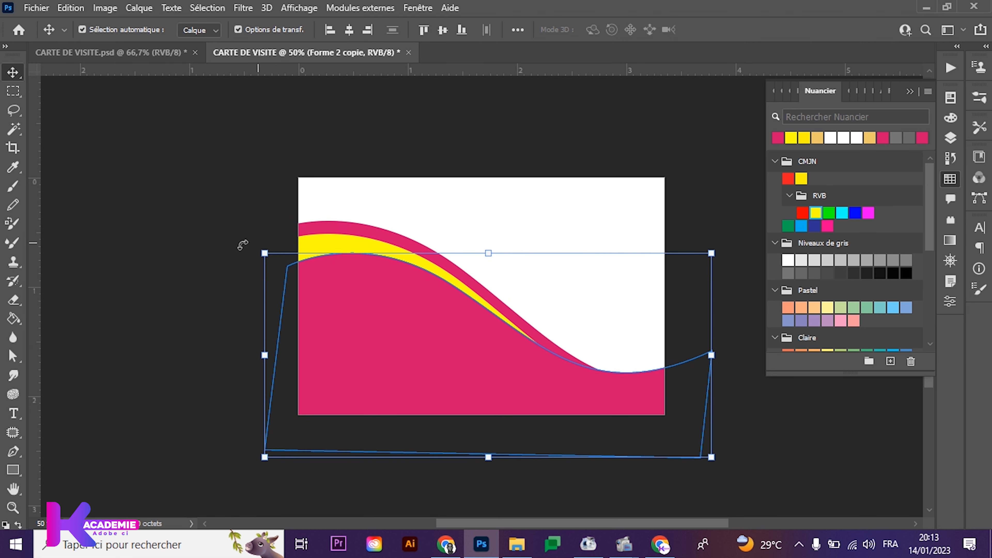
pyautogui.click(440, 207)
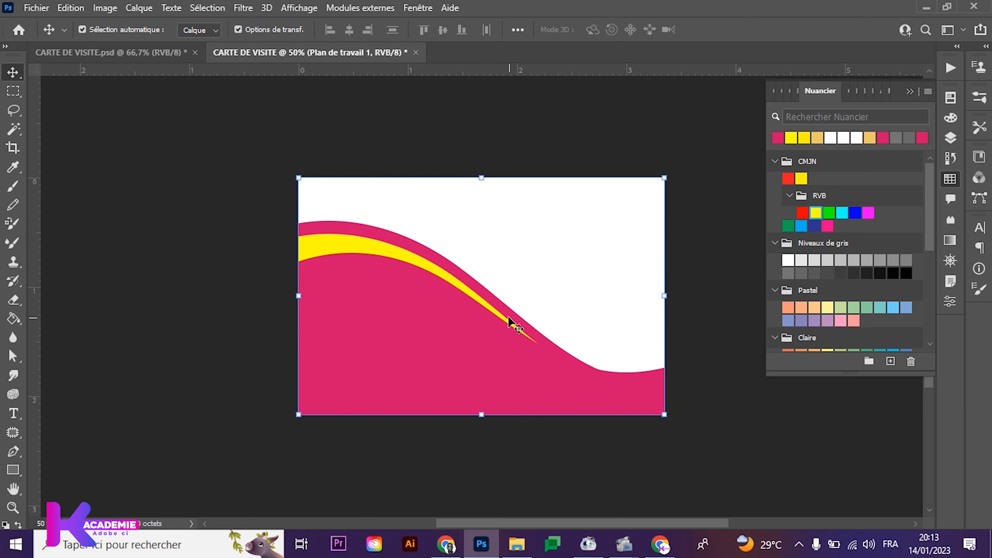
pyautogui.click(910, 92)
pyautogui.click(952, 141)
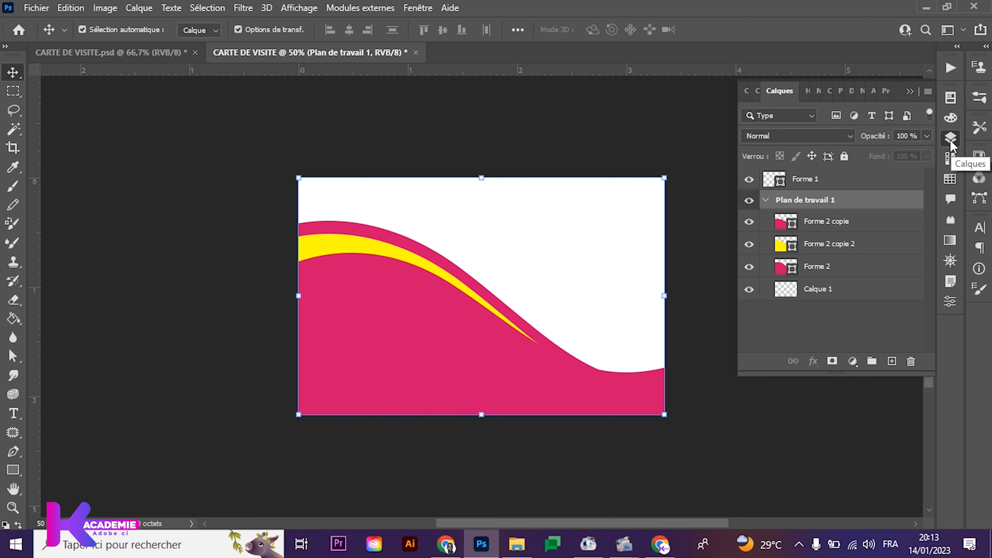
pyautogui.click(951, 140)
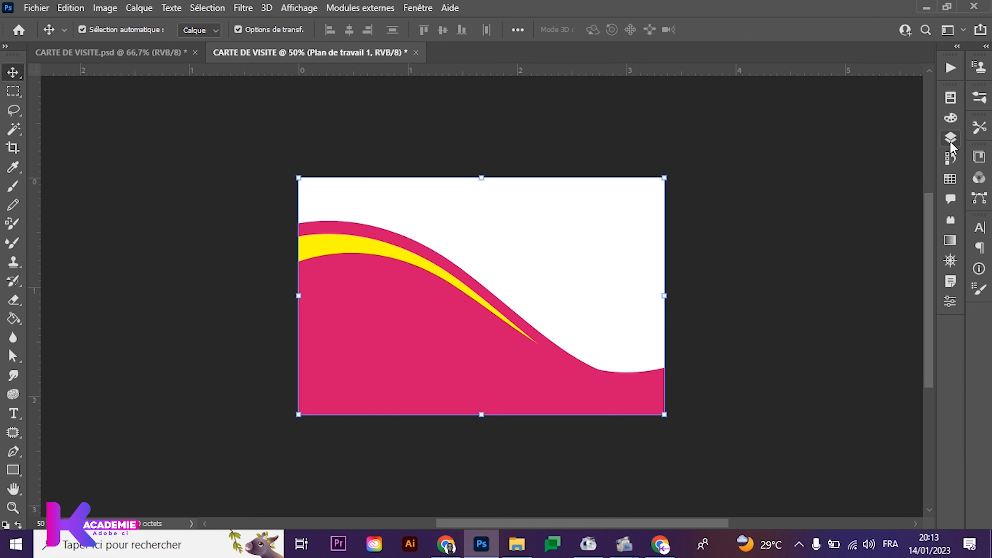
# Duplicate the yellow Forme 2 copie 2 wave layer
pyautogui.click(951, 142)
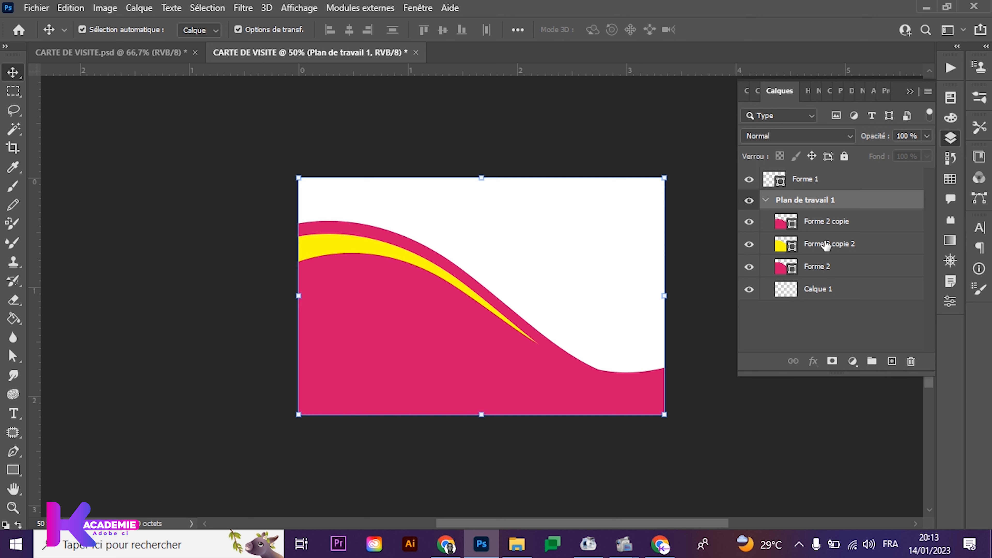
pyautogui.click(826, 245)
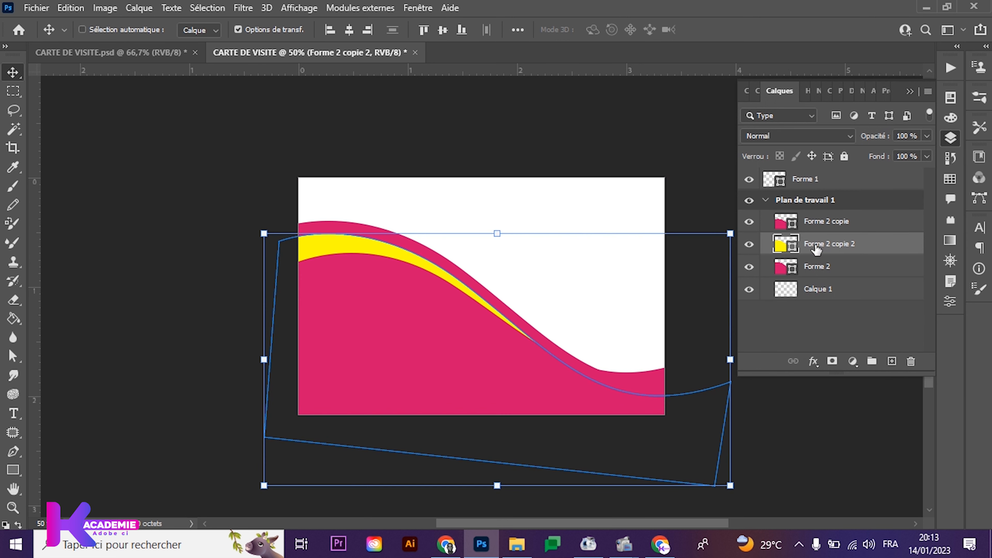
pyautogui.hotkey('ctrl', 'j')
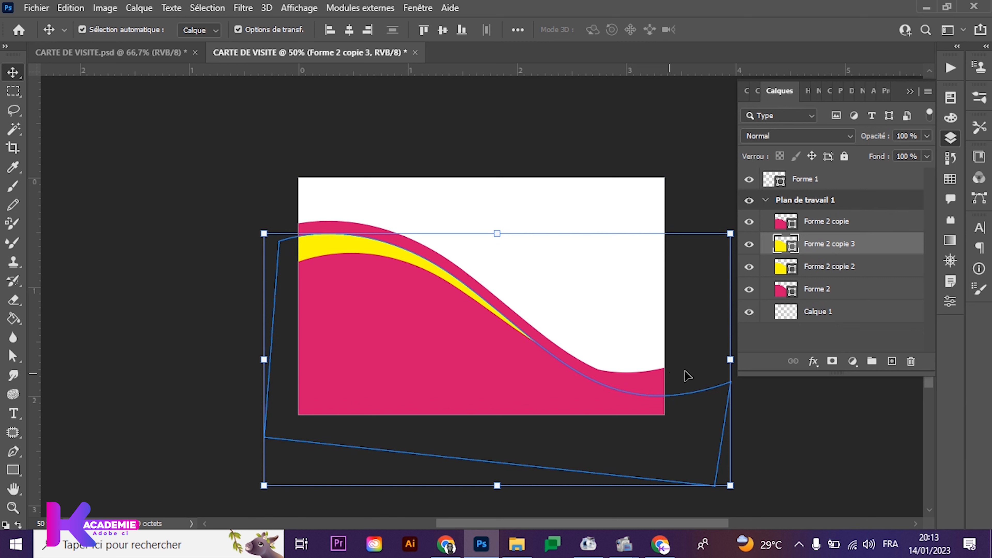
# Recolour the Forme 2 copie 2 wave to white (ffffff)
pyautogui.doubleClick(783, 268)
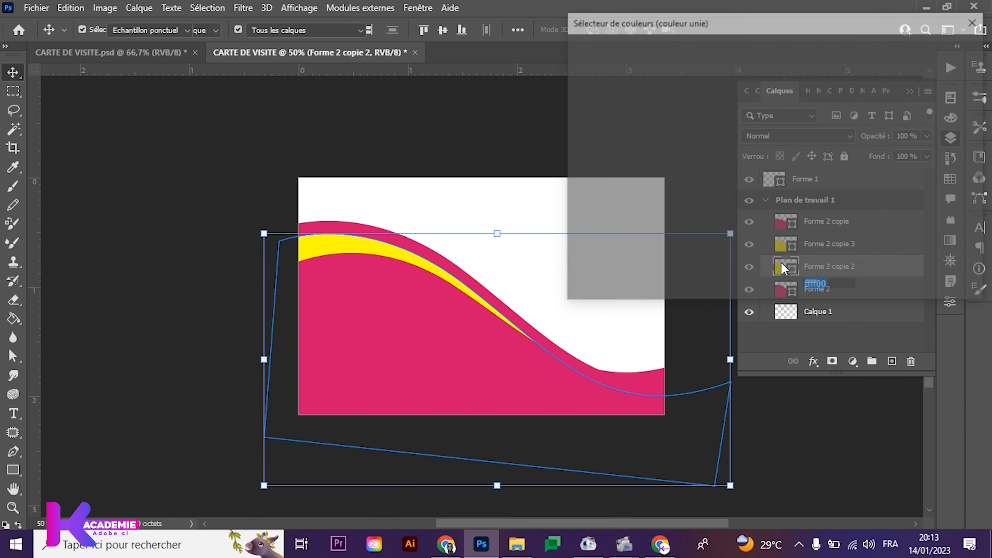
pyautogui.moveTo(612, 91); pyautogui.dragTo(542, 50)
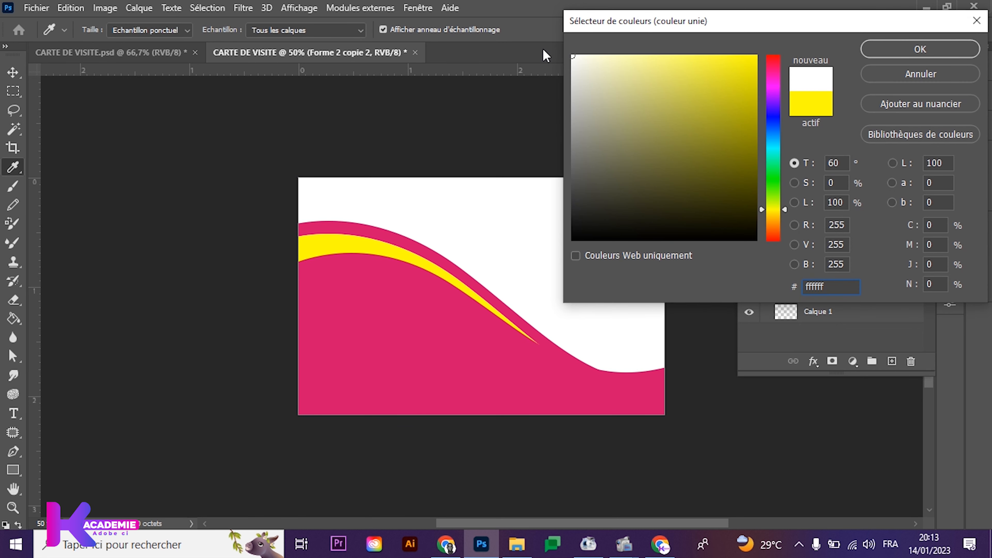
pyautogui.press('Return')
# Nudge the white wave up so that it forms a white band between the yellow and rear pink bands
pyautogui.press('v')
pyautogui.press('Up')
pyautogui.press('Up')
pyautogui.press('Up')
pyautogui.press('Up')
pyautogui.press('Up')
pyautogui.press('Up')
pyautogui.press('Up')
pyautogui.press('Up')
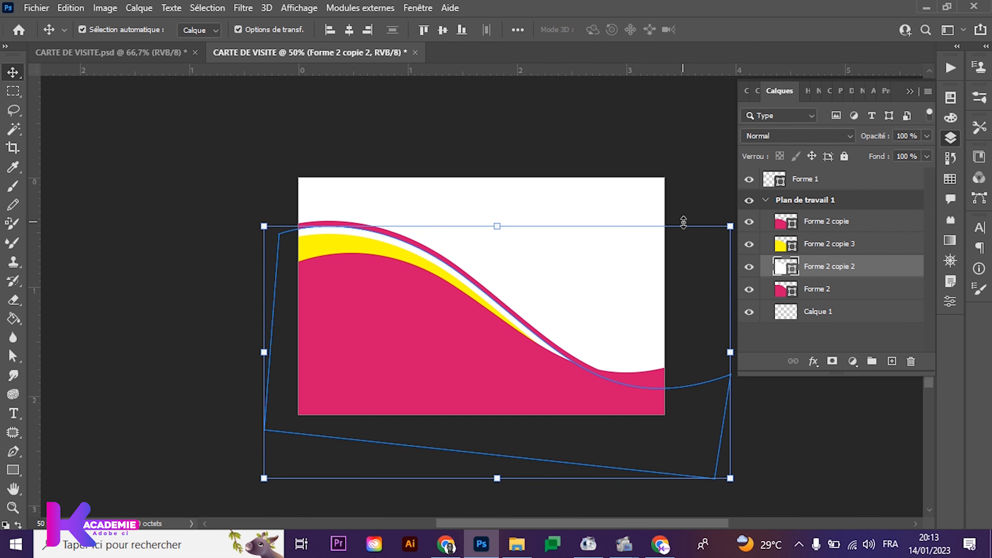
# Distort the white Forme 2 copie 2 wave by its corners so the white band tapers in from the left, and apply the transform
pyautogui.click(911, 91)
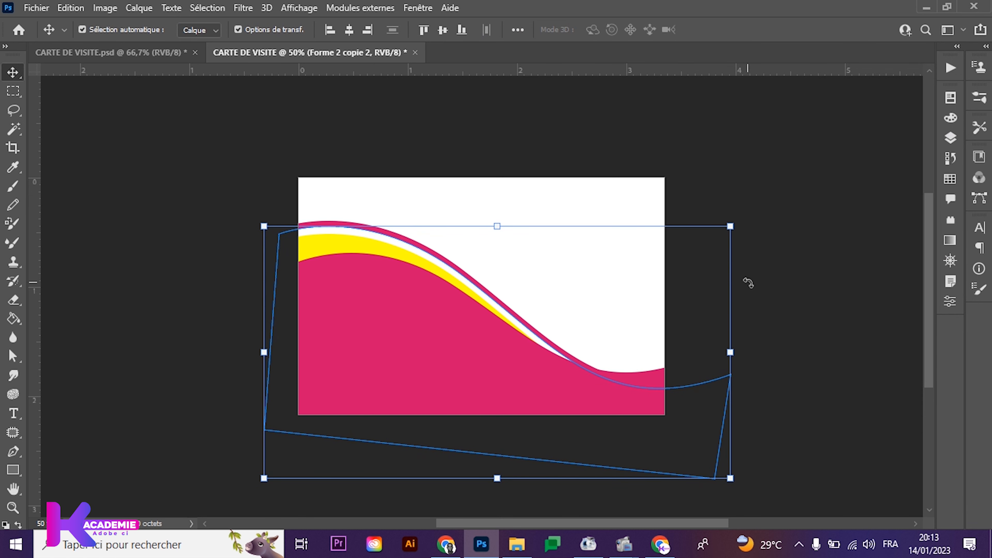
pyautogui.moveTo(732, 230); pyautogui.dragTo(727, 211)
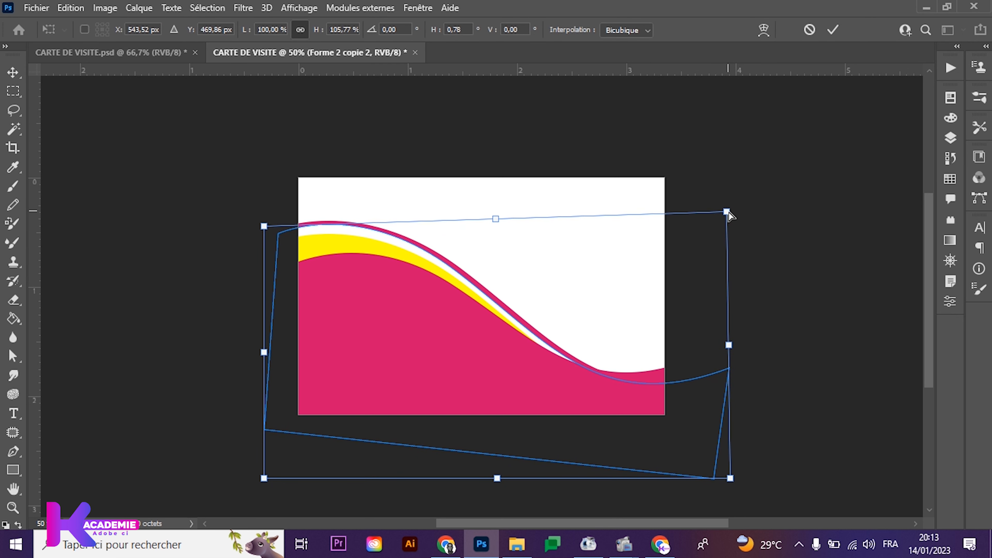
pyautogui.moveTo(731, 480); pyautogui.dragTo(730, 469)
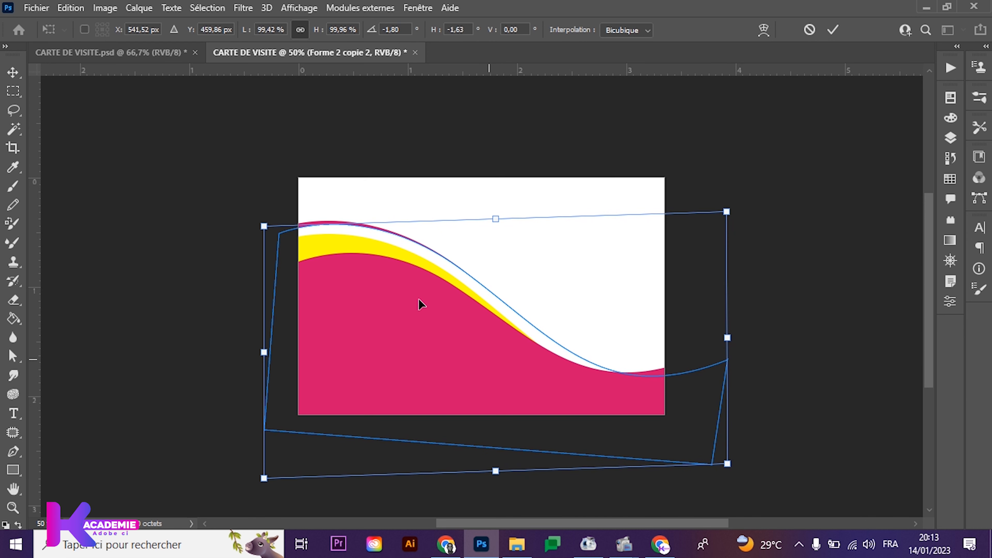
pyautogui.moveTo(264, 228); pyautogui.dragTo(305, 244)
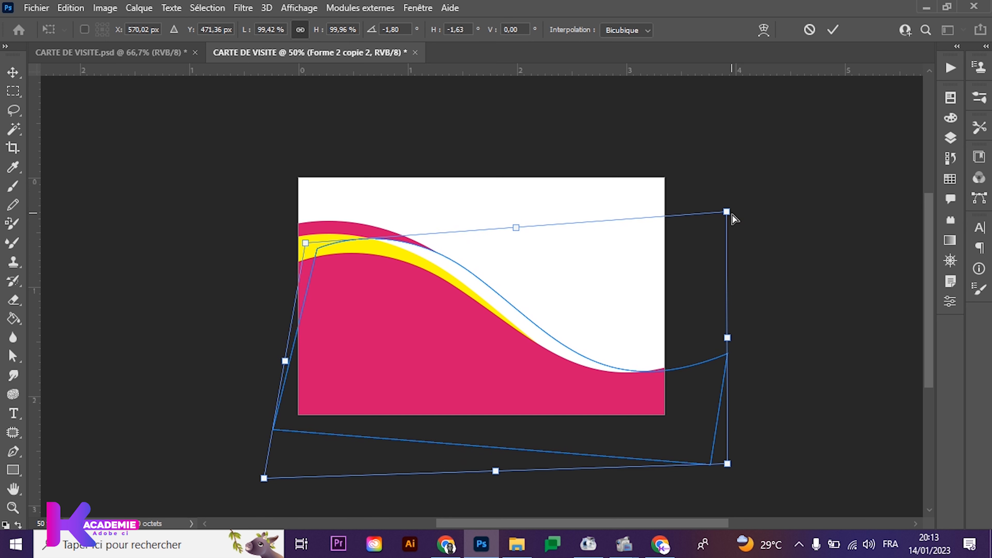
pyautogui.moveTo(726, 212); pyautogui.dragTo(697, 223)
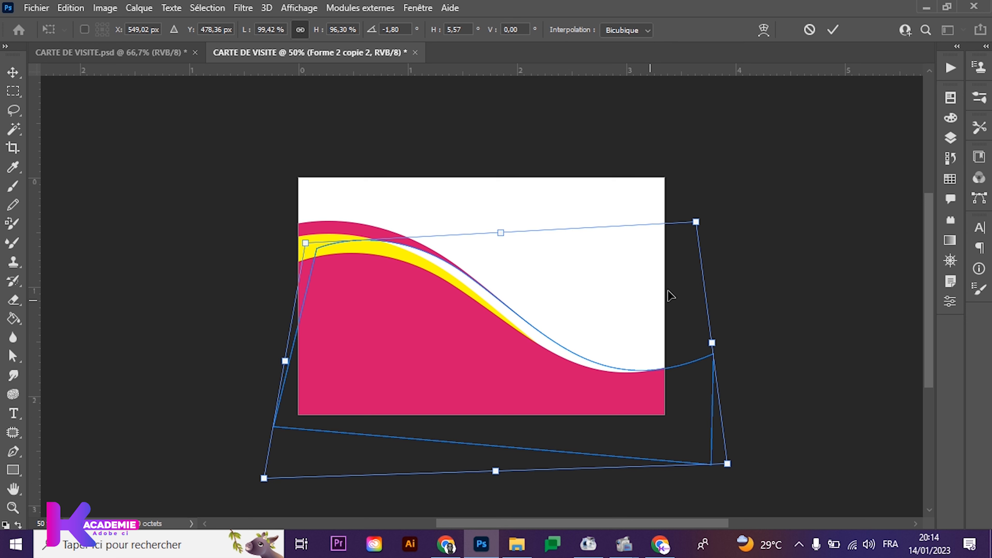
pyautogui.press('Return')
pyautogui.click(805, 294)
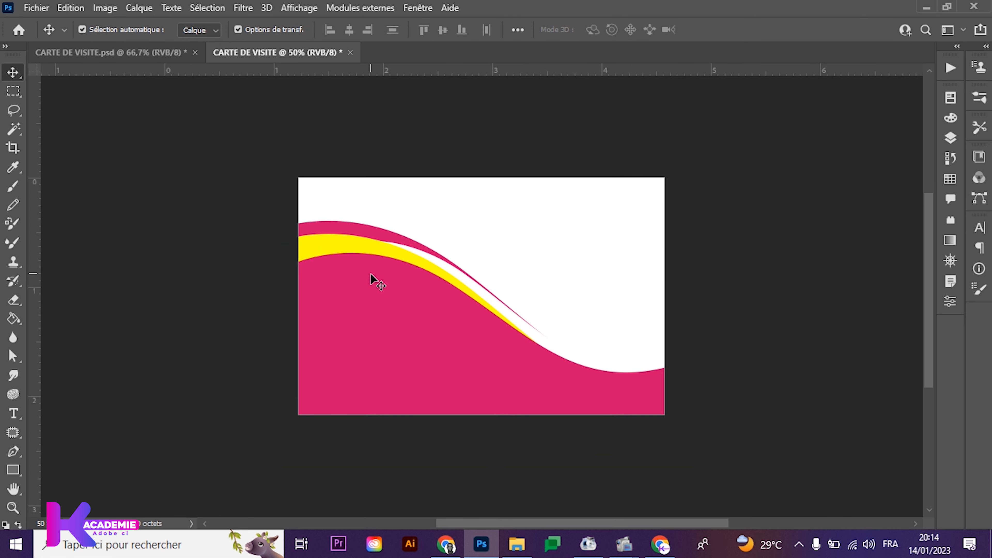
pyautogui.click(655, 385)
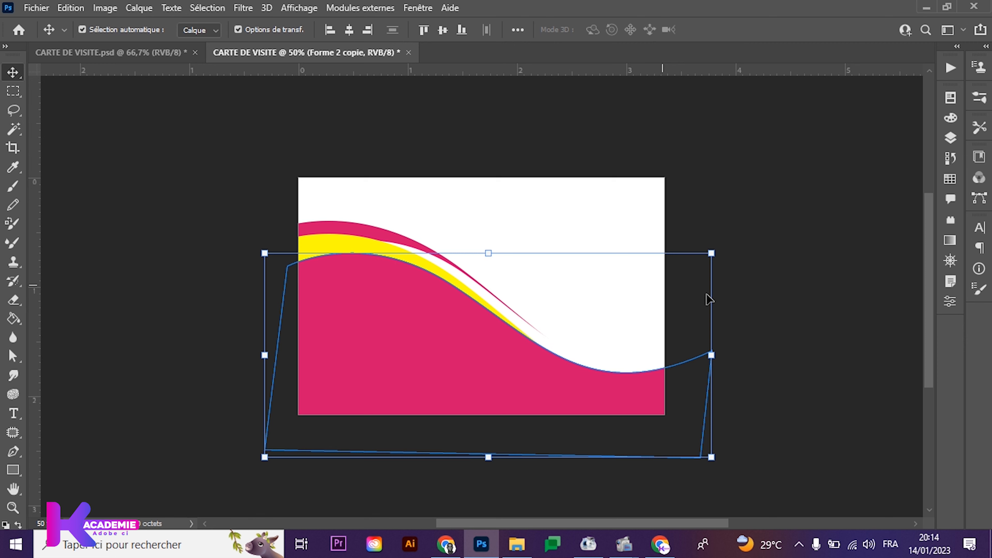
pyautogui.click(756, 314)
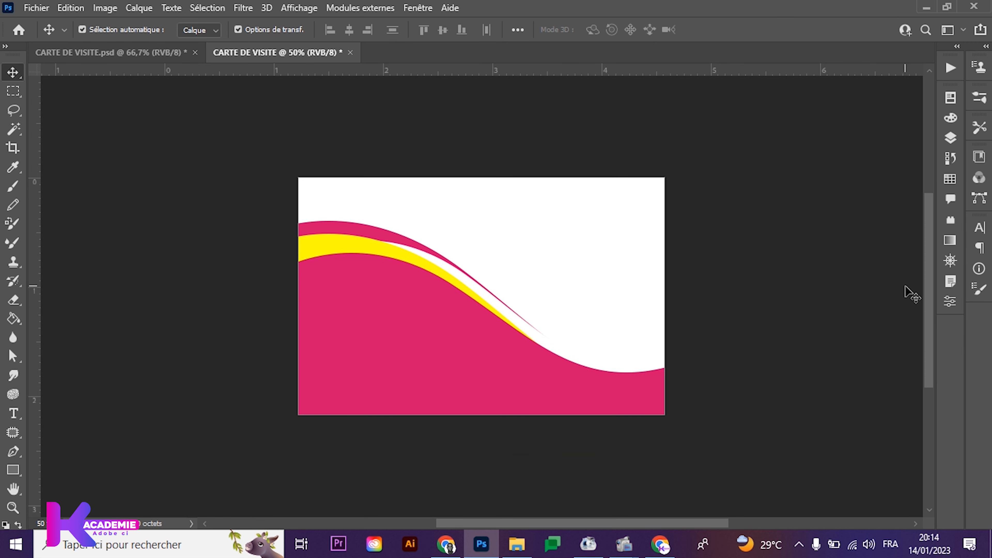
pyautogui.click(952, 140)
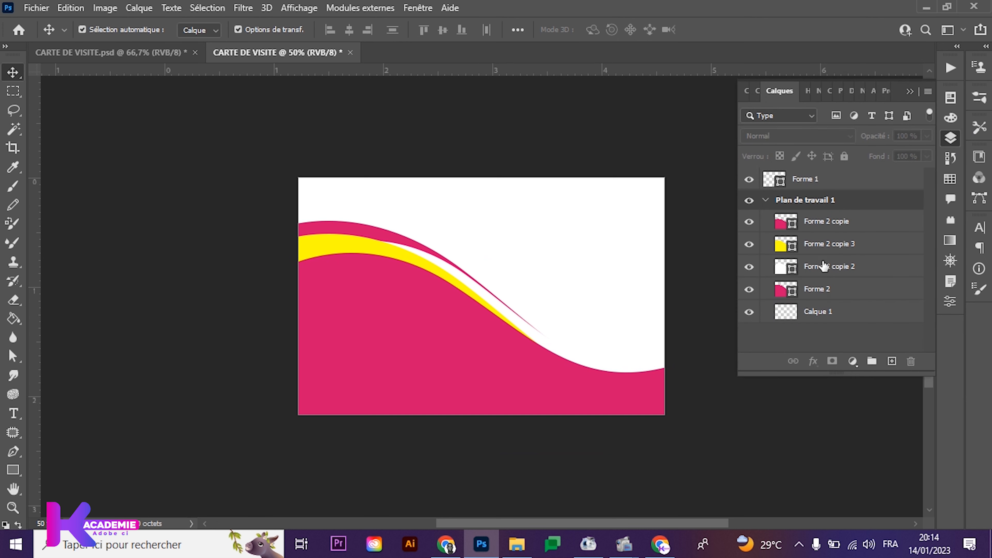
pyautogui.click(817, 289)
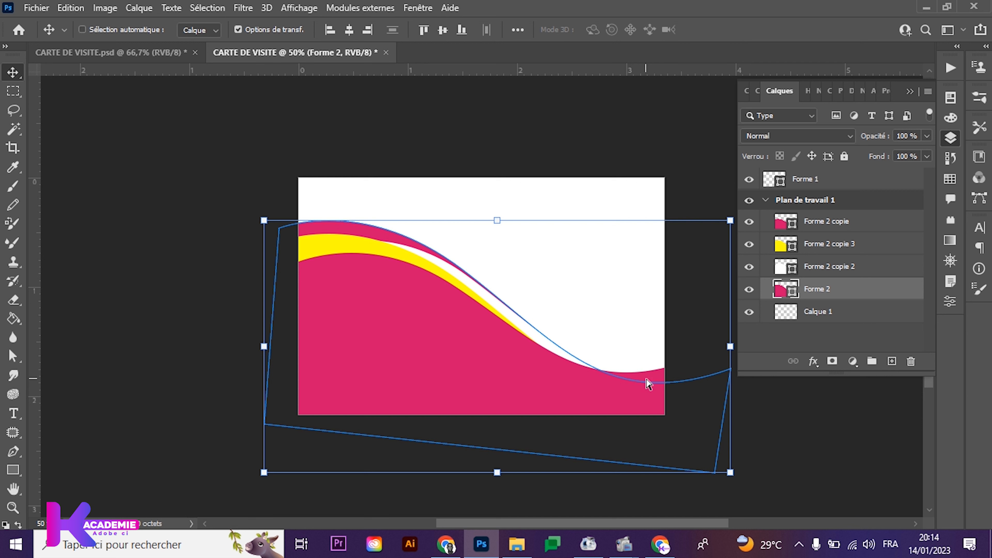
pyautogui.hotkey('ctrl', 'j')
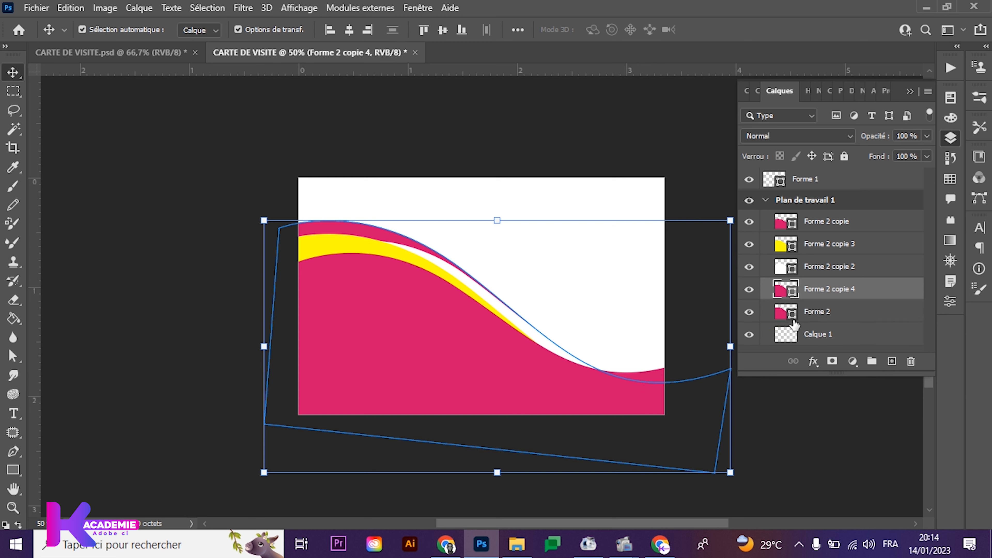
pyautogui.click(819, 312)
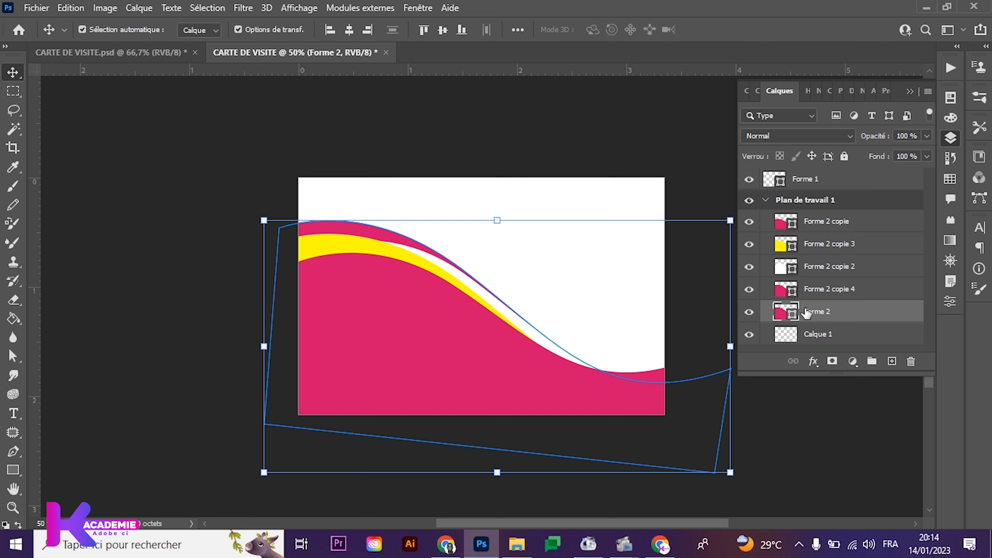
pyautogui.hotkey('ctrl', 'z')
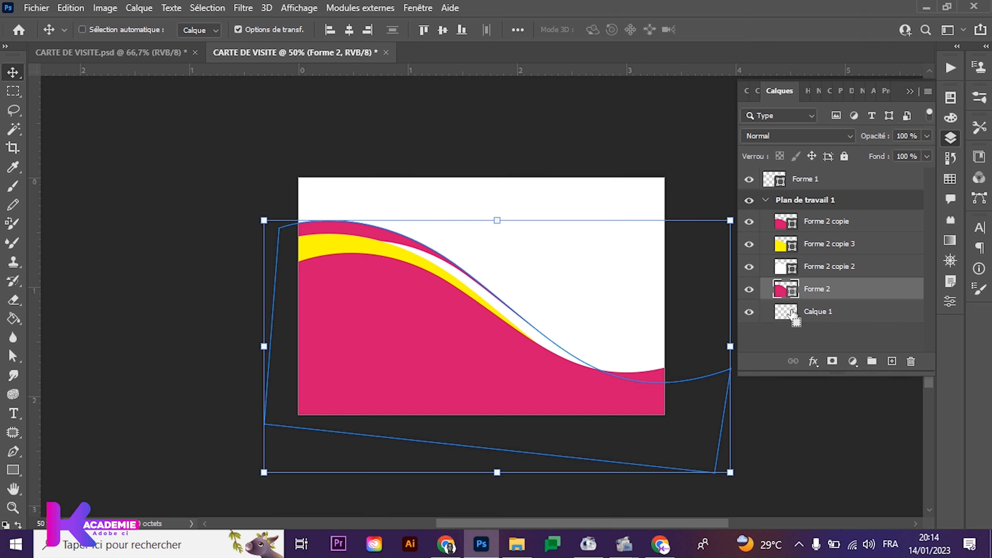
# Duplicate the front pink Forme 2 copie wave layer and nudge the original beneath the duplicate up over the yellow band
pyautogui.click(823, 226)
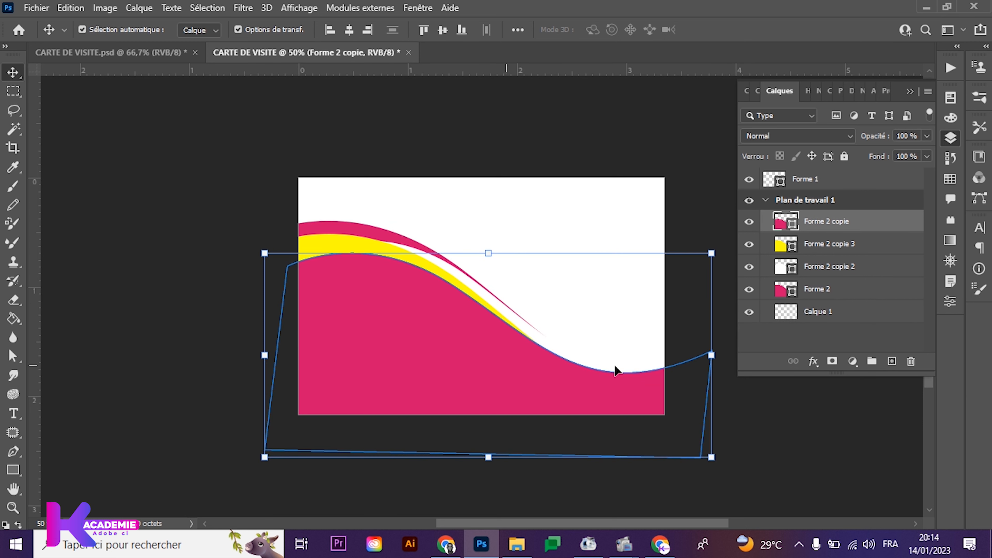
pyautogui.hotkey('ctrl', 'j')
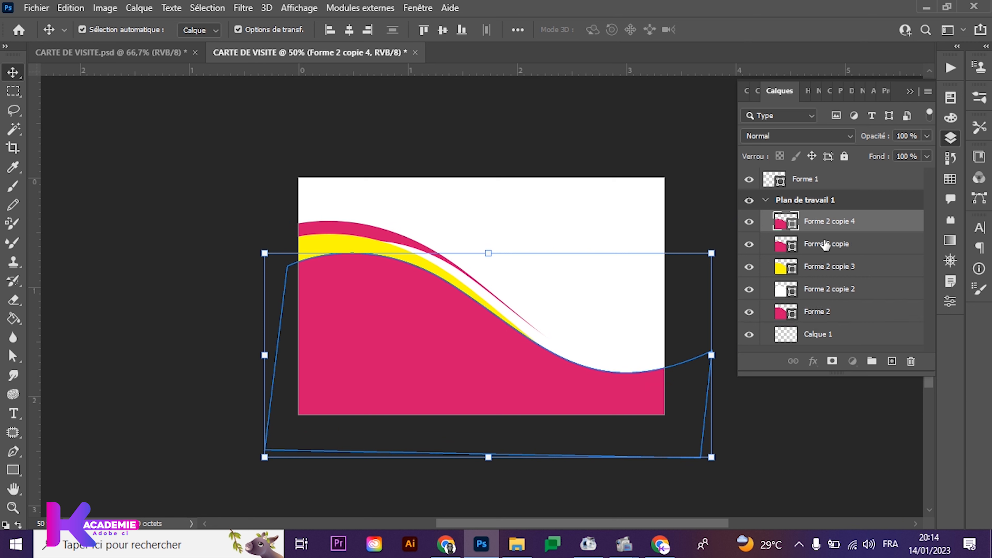
pyautogui.click(820, 244)
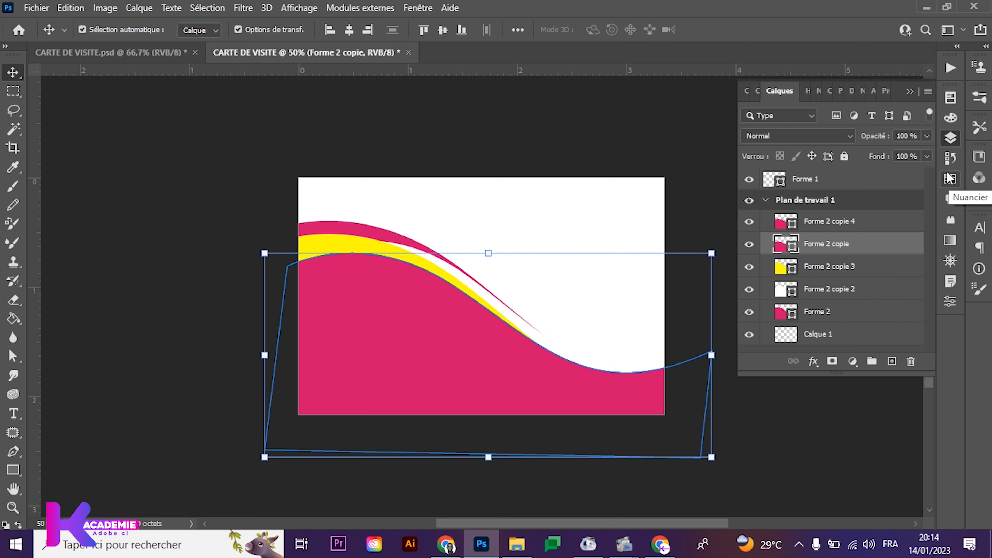
pyautogui.click(950, 178)
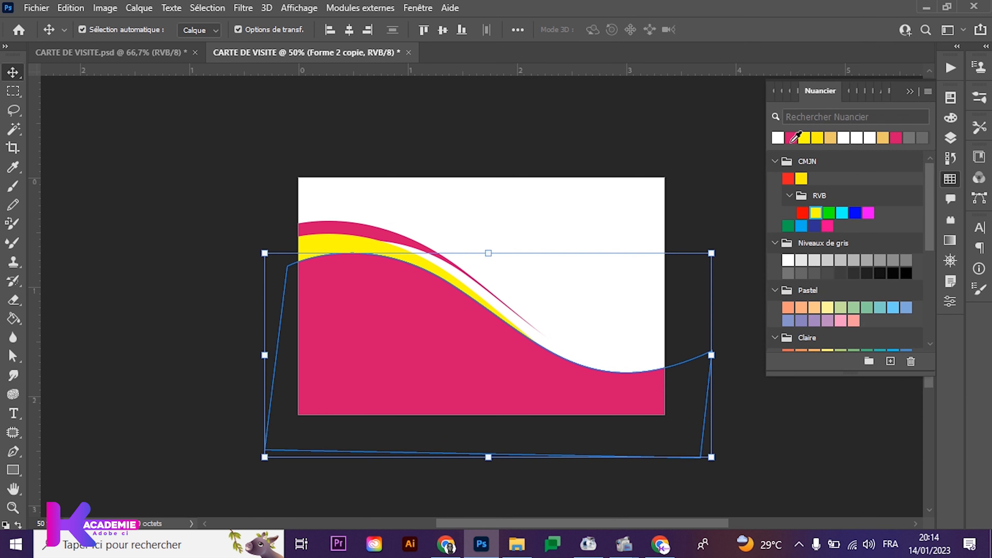
pyautogui.click(910, 92)
pyautogui.press('Up')
pyautogui.press('Up')
pyautogui.press('Up')
pyautogui.press('Up')
pyautogui.press('Up')
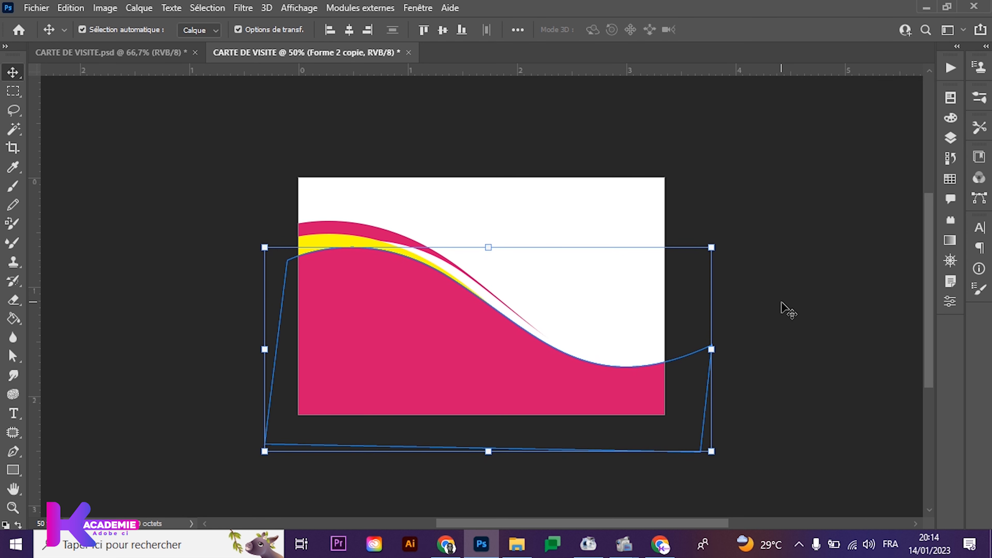
# Fine-tune the height of the Forme 2 copie wave by nudging it further up, leaving a thinner yellow band above it
pyautogui.click(950, 138)
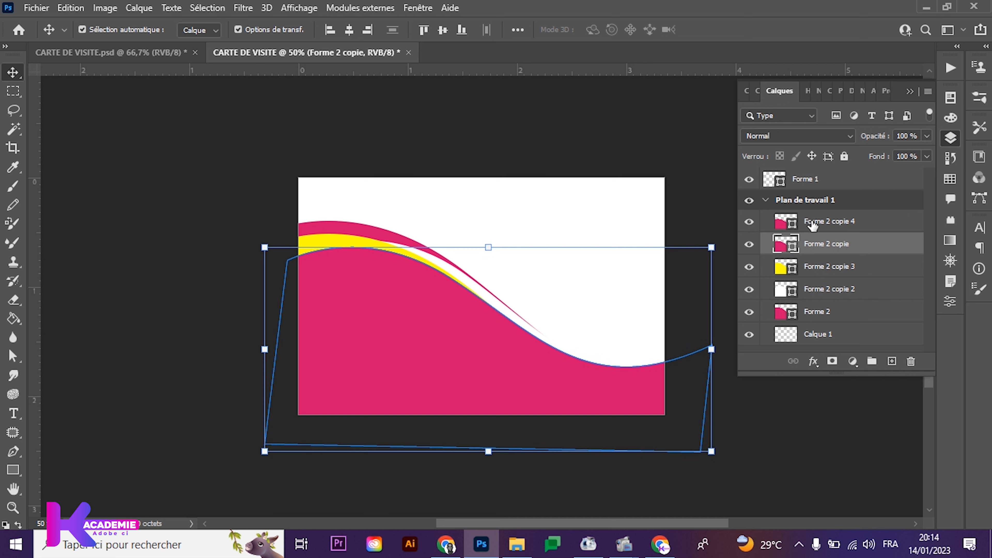
pyautogui.click(916, 91)
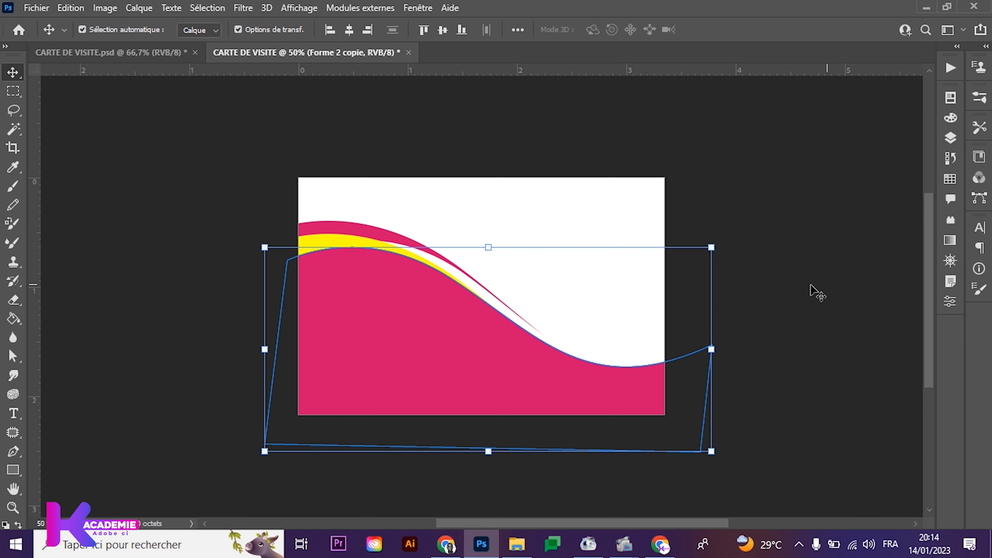
pyautogui.press('Up')
pyautogui.press('Up')
pyautogui.press('Up')
pyautogui.press('Up')
pyautogui.press('Up')
pyautogui.press('Up')
pyautogui.press('Up')
pyautogui.press('Up')
pyautogui.press('Up')
pyautogui.press('Up')
pyautogui.press('Up')
pyautogui.press('Up')
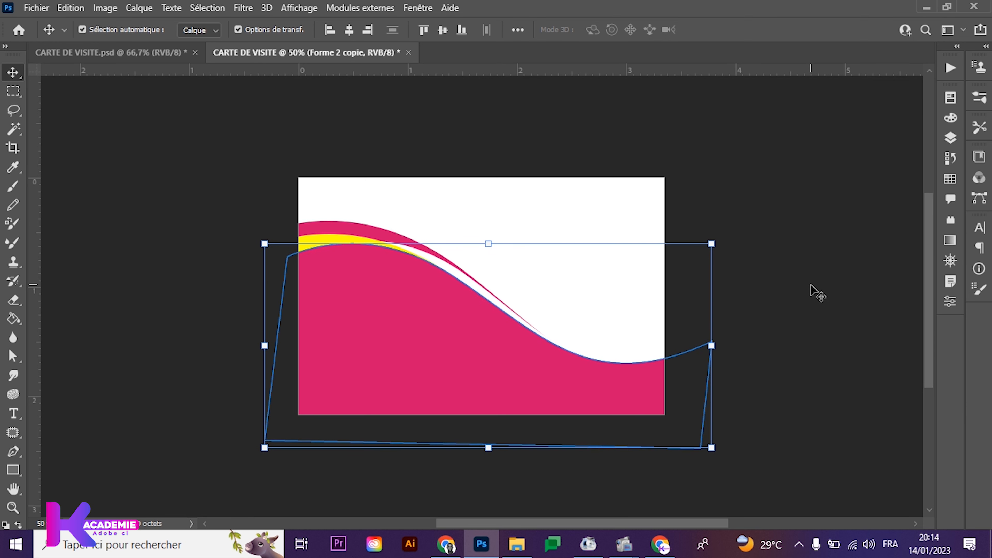
pyautogui.click(950, 178)
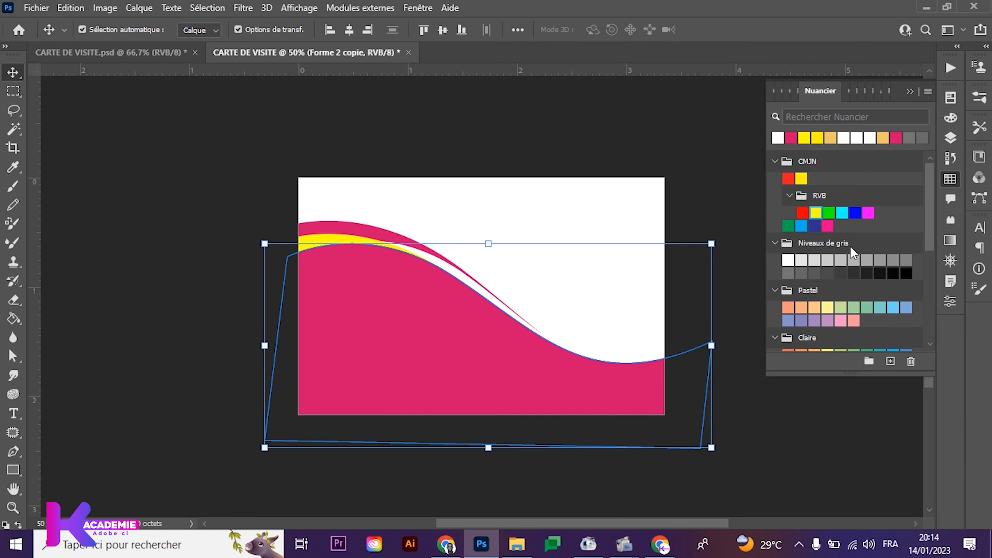
pyautogui.click(910, 93)
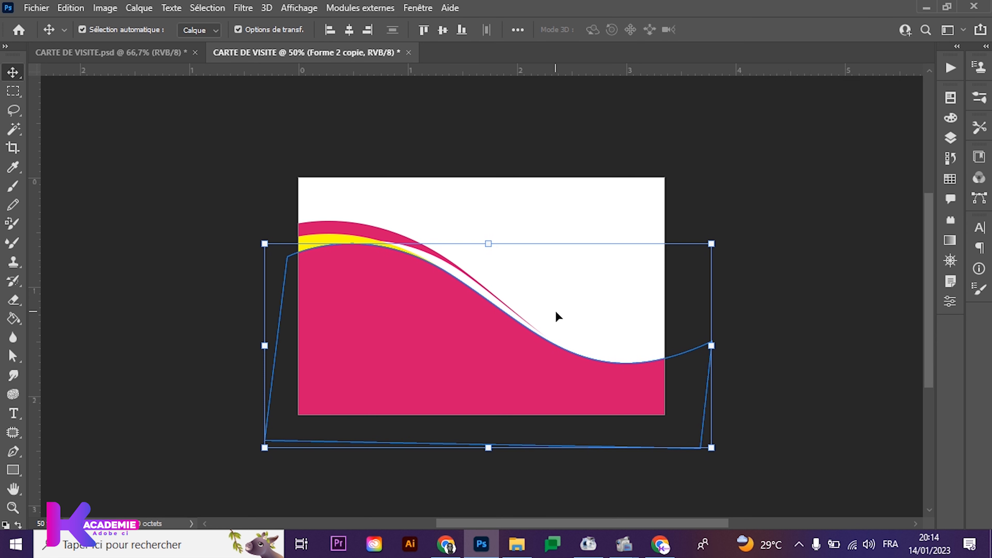
pyautogui.press('Down')
pyautogui.press('Down')
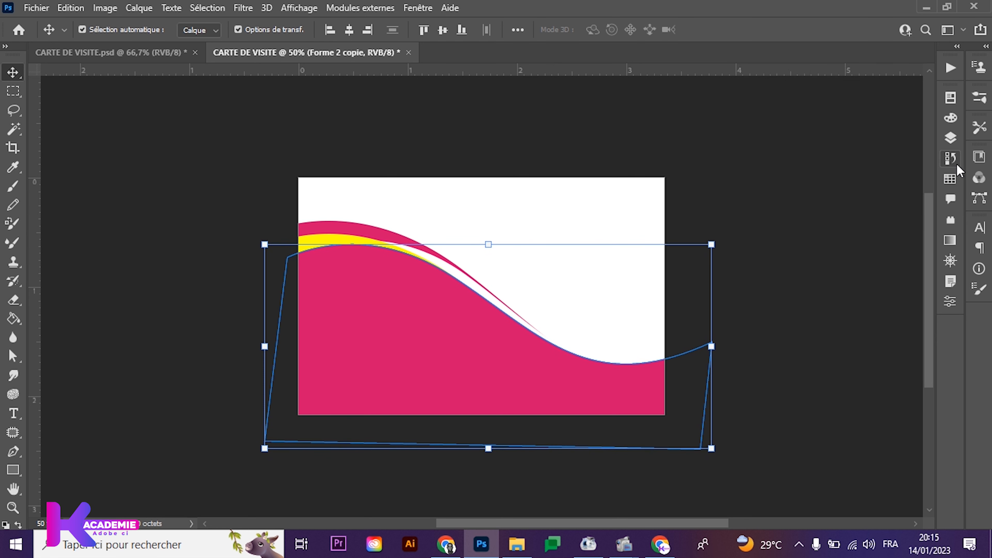
# Duplicate the raised pink Forme 2 copie wave and recolour the duplicate to white
pyautogui.click(951, 140)
pyautogui.press('ctrl')
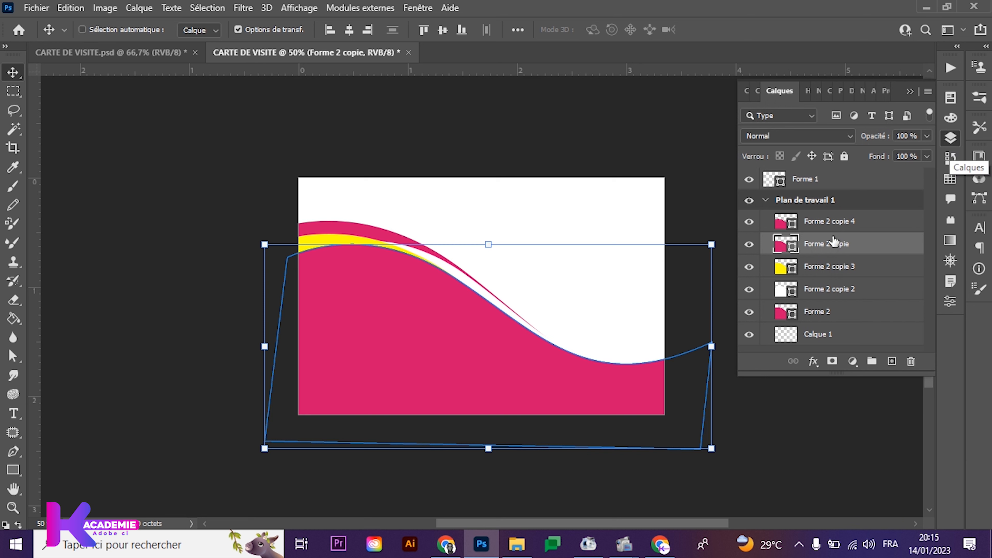
pyautogui.hotkey('ctrl', 'j')
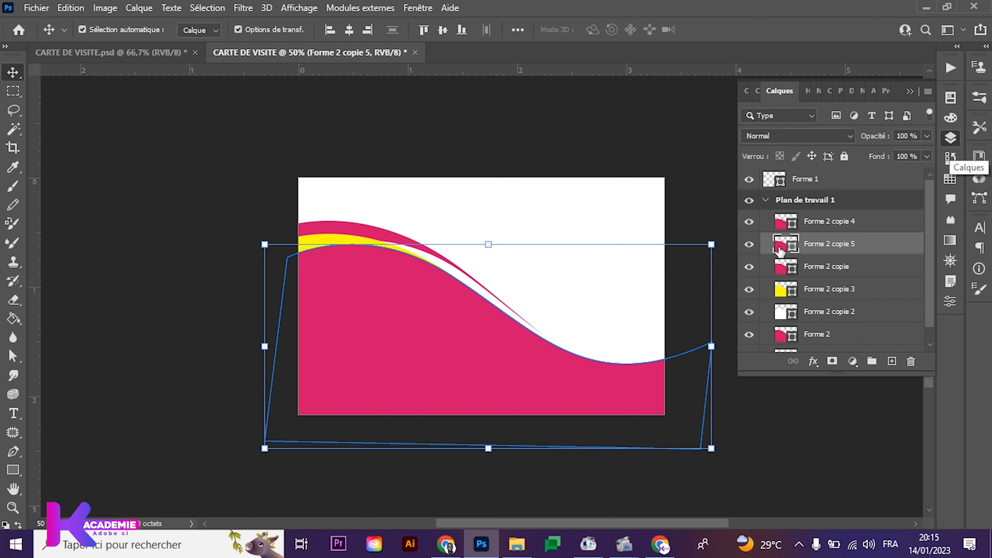
pyautogui.click(950, 179)
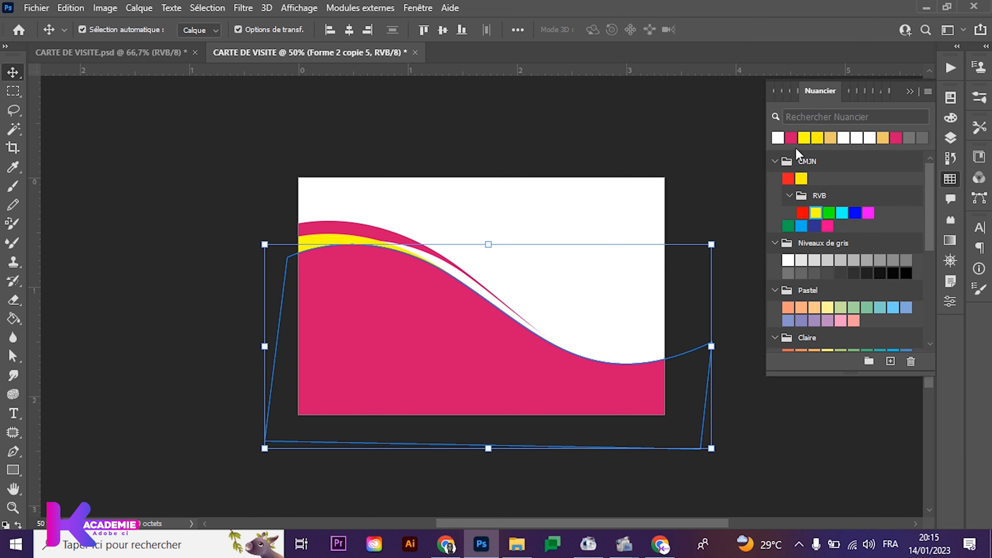
pyautogui.click(778, 137)
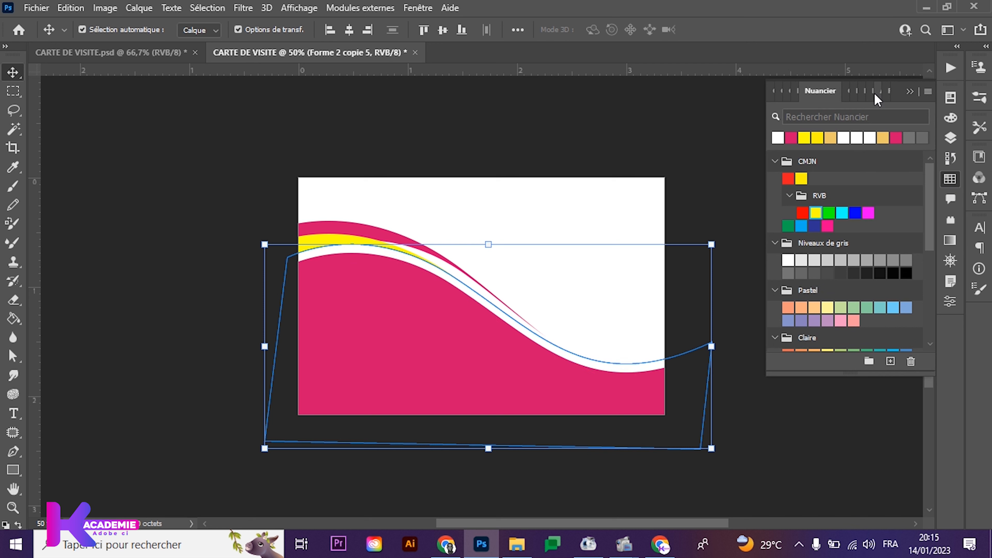
pyautogui.click(910, 92)
# Distort the white Forme 2 copie 5 wave by its upper corners into a thin tapering stripe between the two pink waves, and apply the transform
pyautogui.press('ctrl')
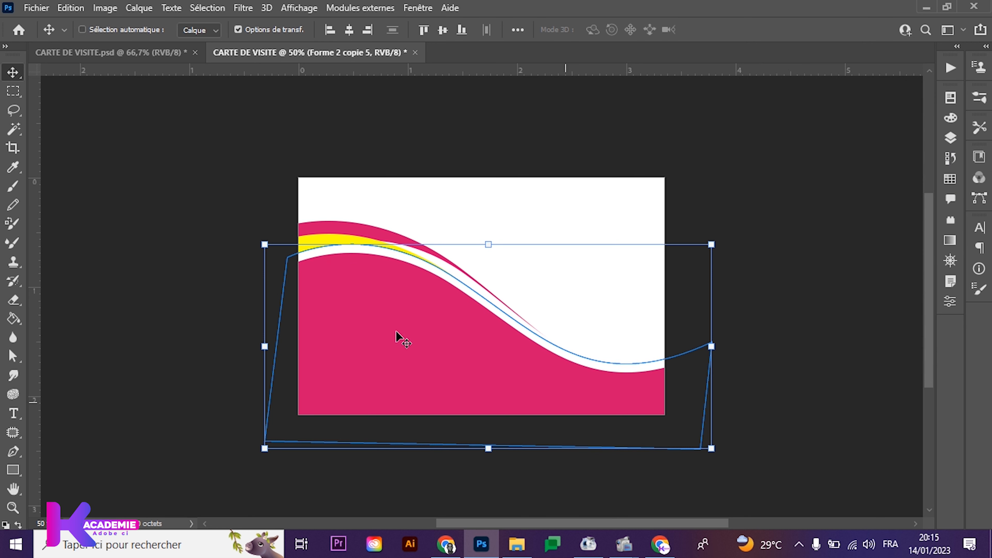
pyautogui.moveTo(264, 244); pyautogui.dragTo(290, 267)
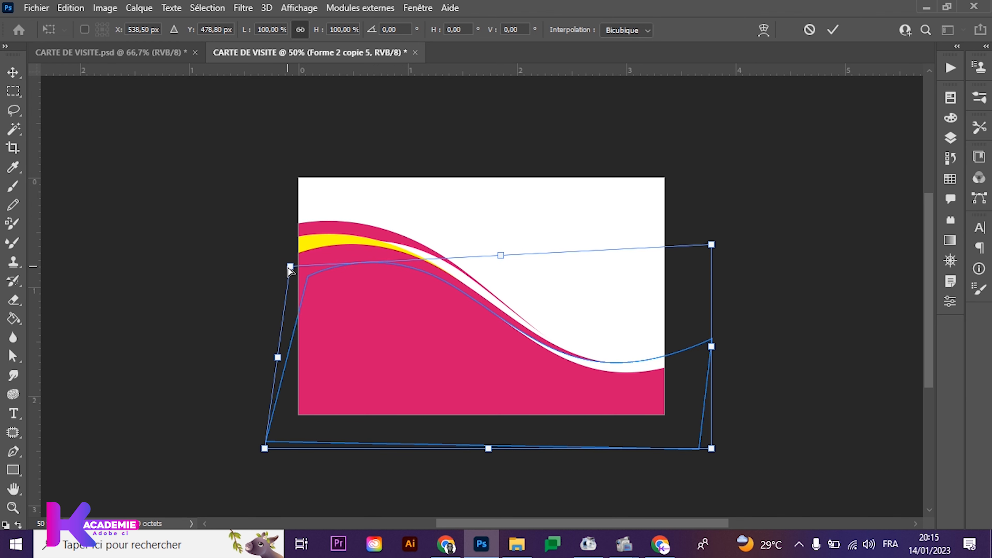
pyautogui.moveTo(713, 244); pyautogui.dragTo(719, 231)
pyautogui.moveTo(290, 268); pyautogui.dragTo(292, 265)
pyautogui.press('Return')
pyautogui.click(295, 346)
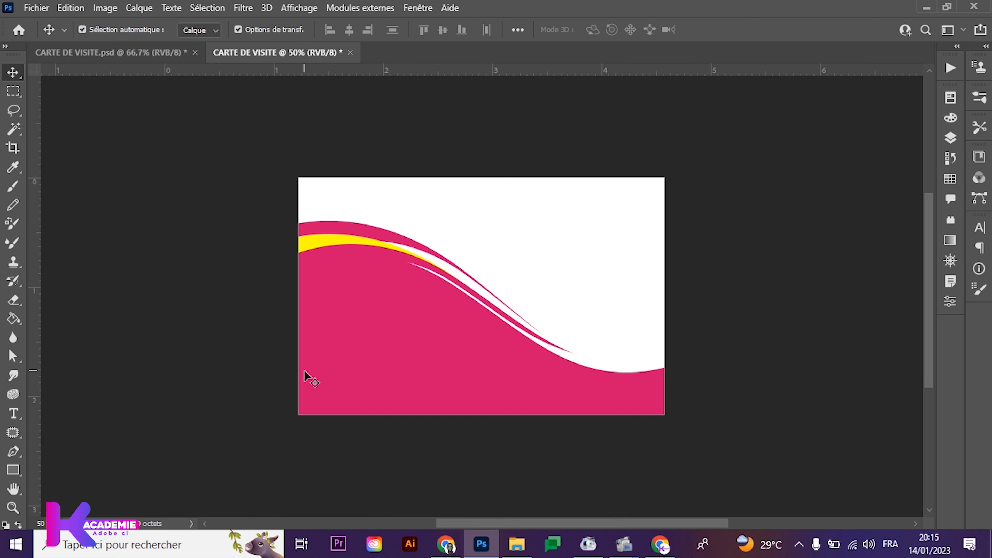
# Duplicate the pink Forme 2 copie wave layer beneath the new white stripe and select the original below the duplicate
pyautogui.click(333, 250)
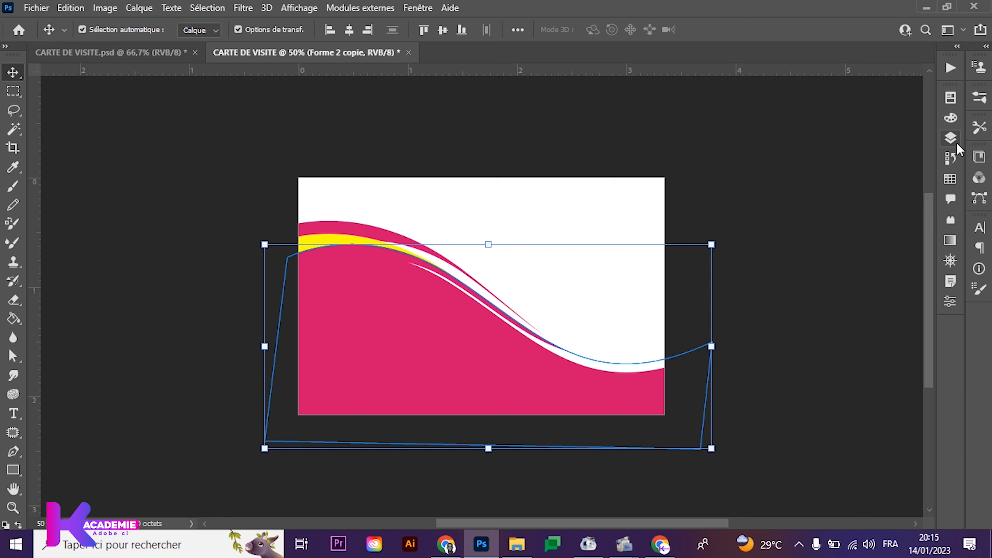
pyautogui.click(950, 138)
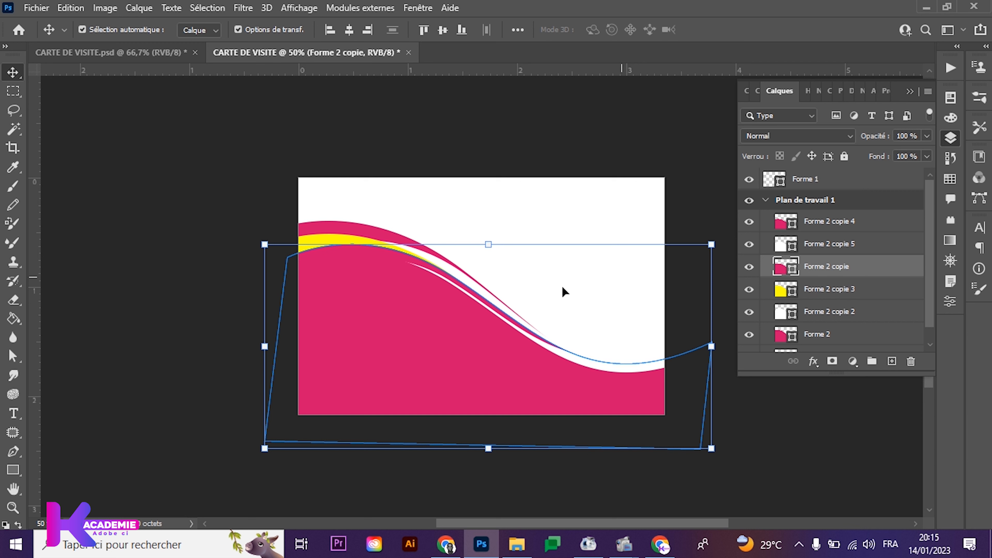
pyautogui.hotkey('ctrl', 'j')
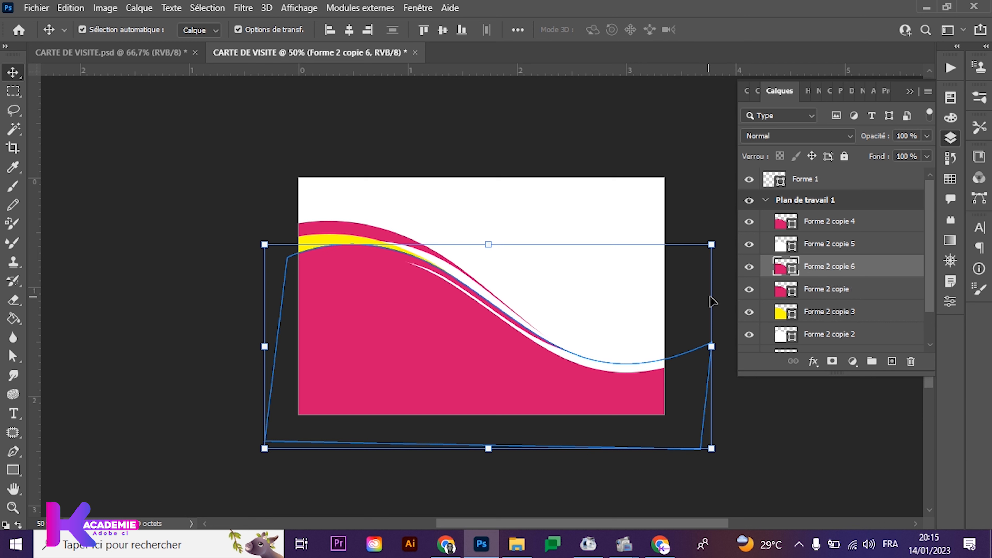
pyautogui.click(783, 293)
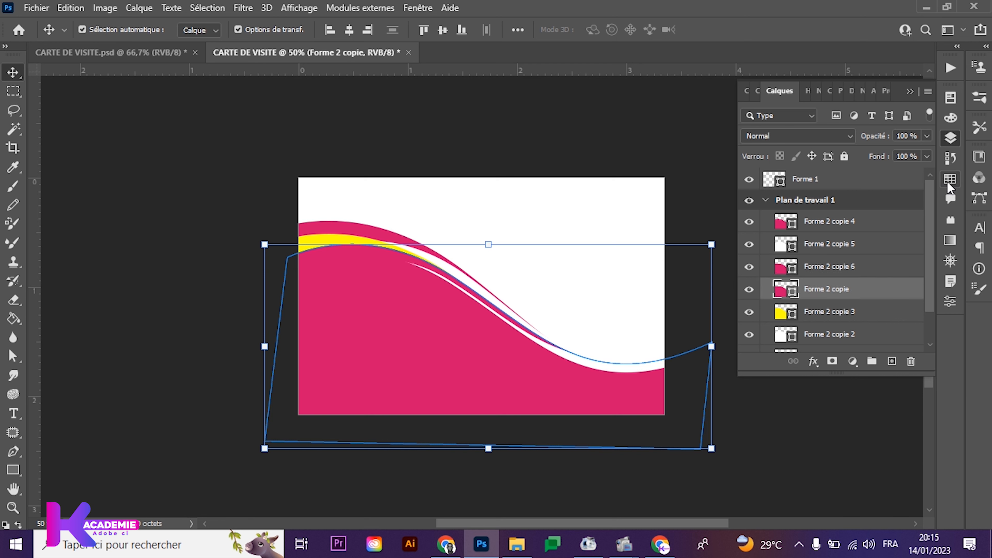
# Recolour the Forme 2 copie wave white and nudge it up to form a white band beneath the yellow one
pyautogui.click(950, 181)
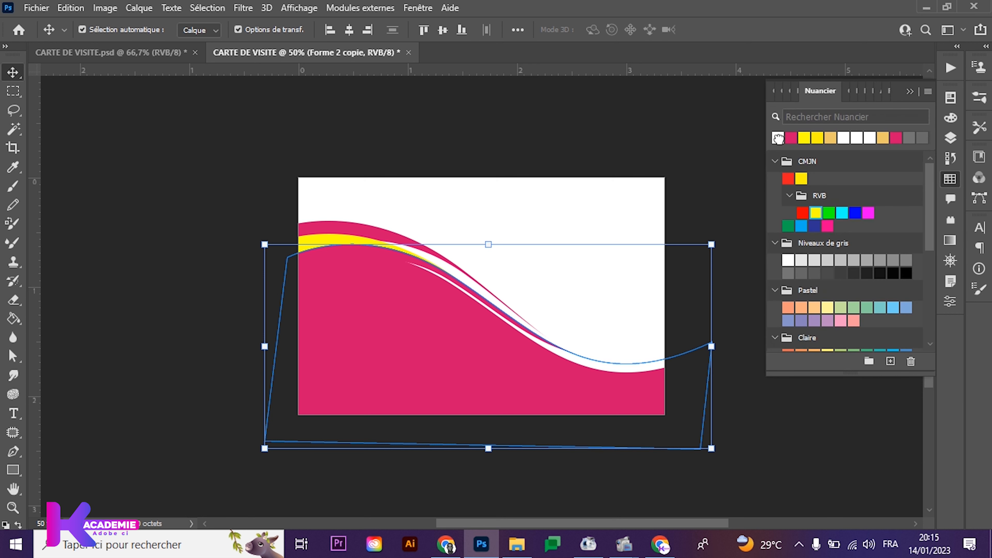
pyautogui.press('Up')
pyautogui.press('Up')
pyautogui.press('Up')
pyautogui.press('Up')
pyautogui.press('Up')
pyautogui.press('Up')
pyautogui.press('Up')
pyautogui.press('Up')
pyautogui.press('Up')
pyautogui.press('Up')
pyautogui.press('Up')
pyautogui.press('Up')
pyautogui.press('Up')
pyautogui.press('Up')
pyautogui.press('Up')
pyautogui.press('Up')
pyautogui.press('Up')
pyautogui.press('Up')
pyautogui.press('Up')
pyautogui.press('Up')
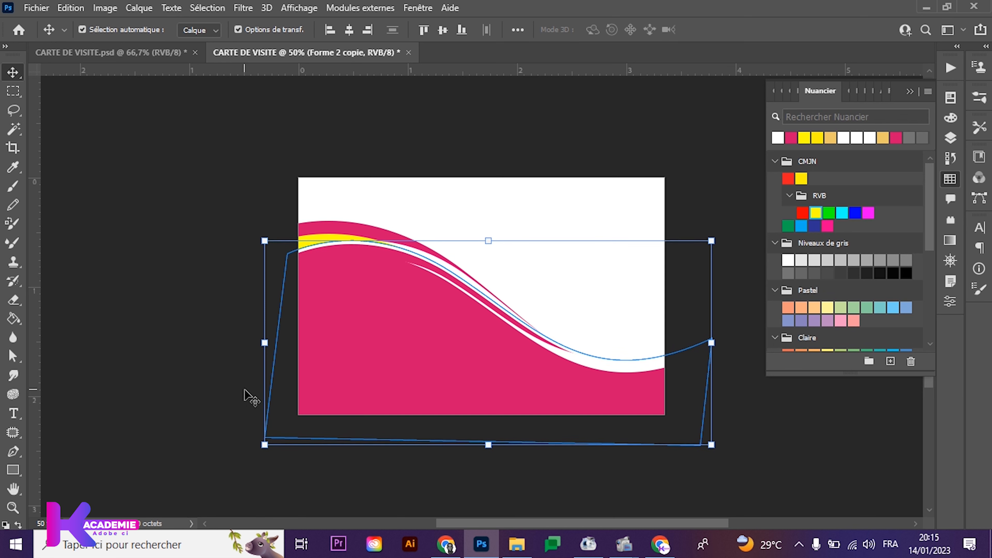
pyautogui.press('Up')
pyautogui.press('Up')
pyautogui.press('Up')
pyautogui.press('Up')
pyautogui.press('Up')
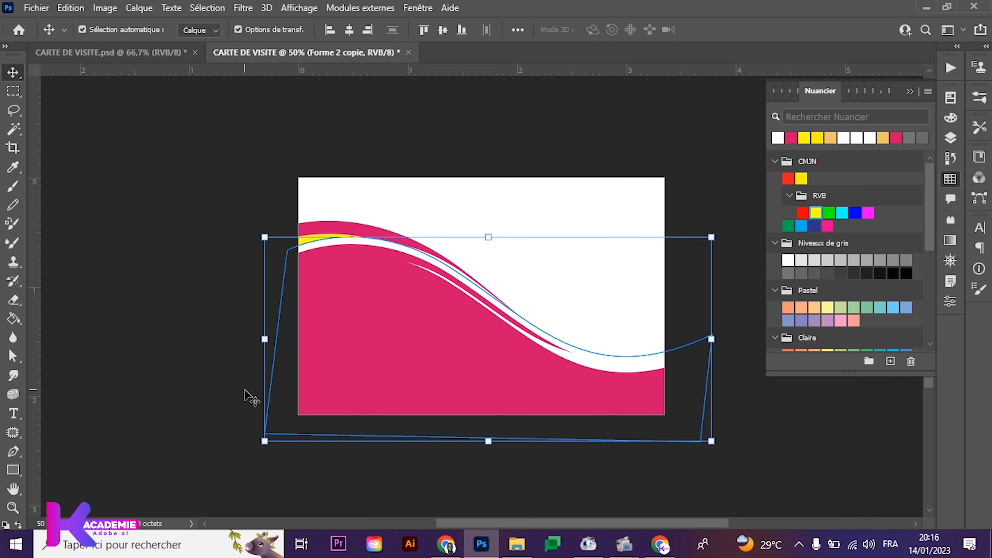
pyautogui.click(221, 248)
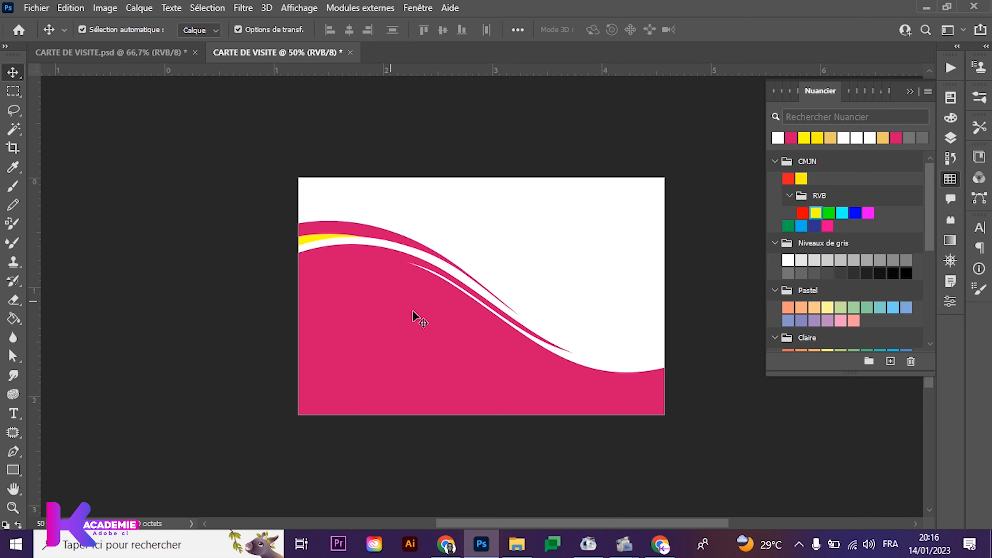
# Distort the yellow Forme 2 copie 3 wave by raising its two upper corners to thicken the yellow band, and apply the transform
pyautogui.click(322, 237)
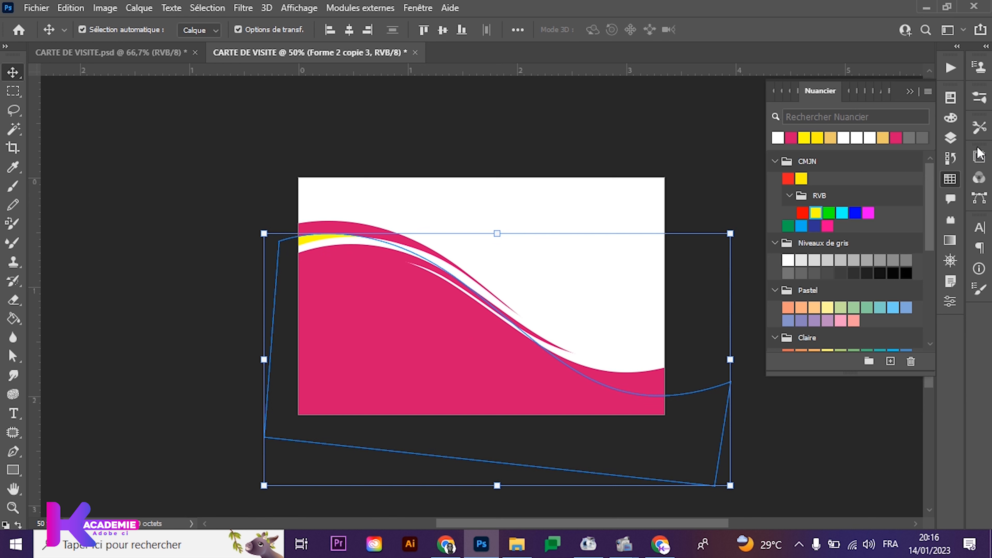
pyautogui.click(950, 138)
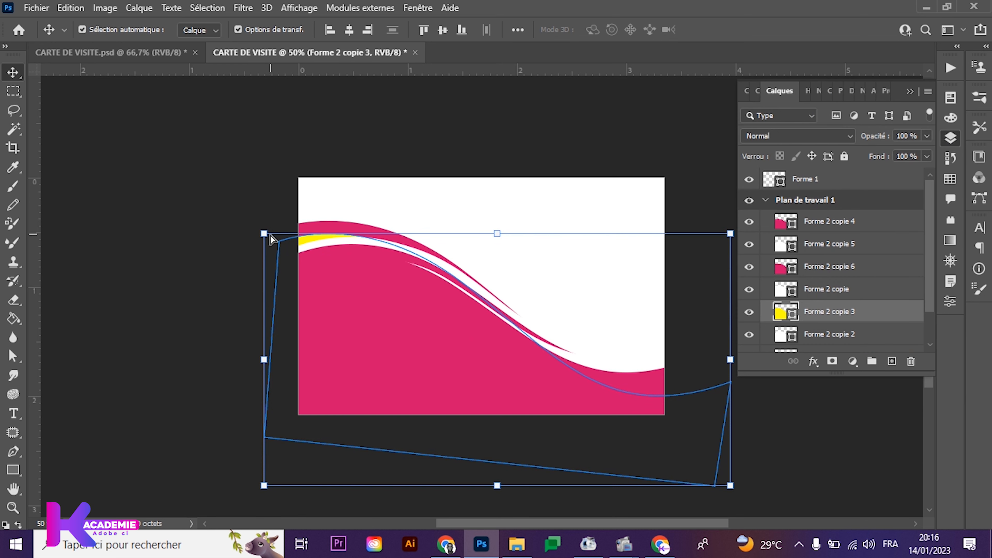
pyautogui.moveTo(264, 233); pyautogui.dragTo(262, 228)
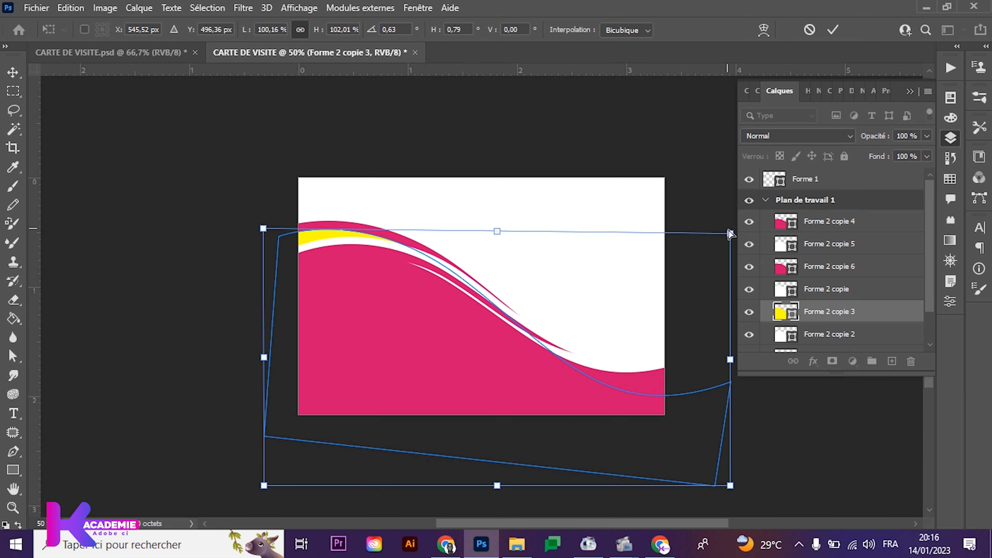
pyautogui.moveTo(731, 235); pyautogui.dragTo(732, 227)
pyautogui.press('Return')
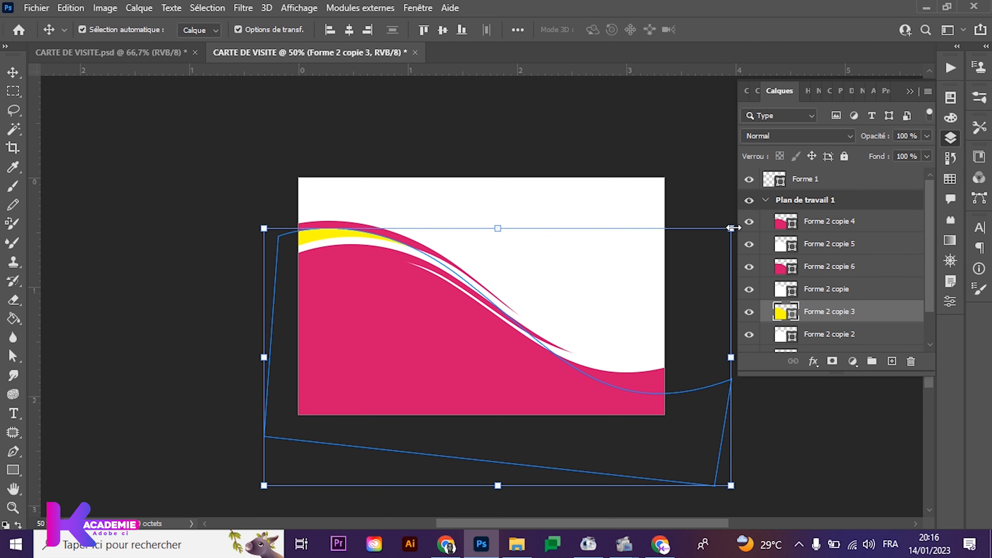
pyautogui.click(237, 284)
# Nudge the front pink Forme 2 copie 4 wave slightly down to widen the thin white stripe above it
pyautogui.click(400, 270)
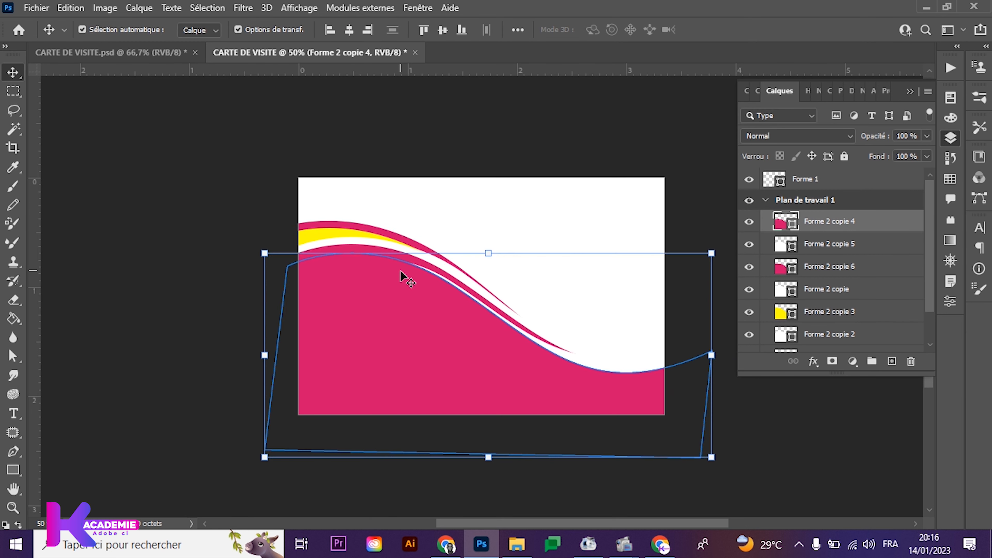
pyautogui.press('Down')
pyautogui.press('Down')
pyautogui.press('Down')
pyautogui.press('Down')
pyautogui.press('Down')
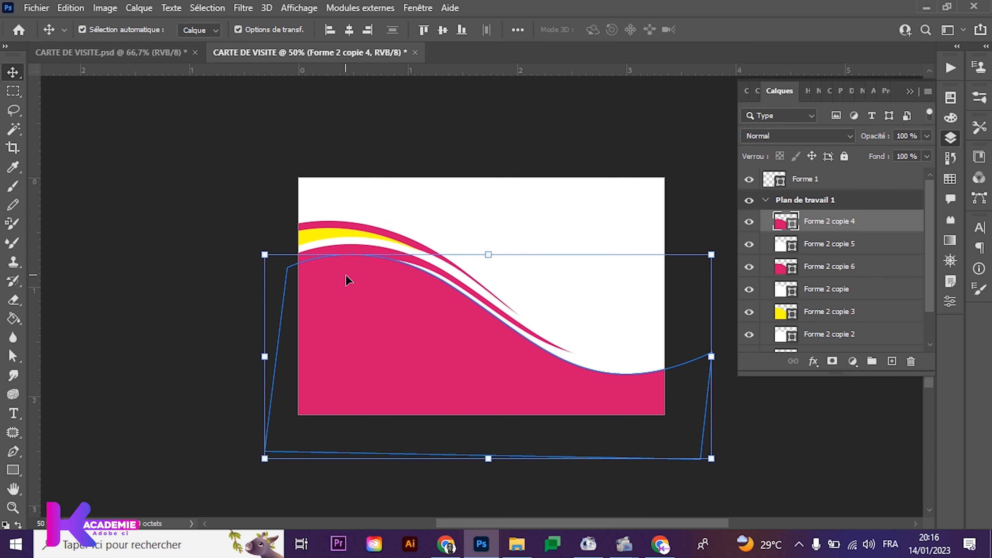
pyautogui.click(222, 246)
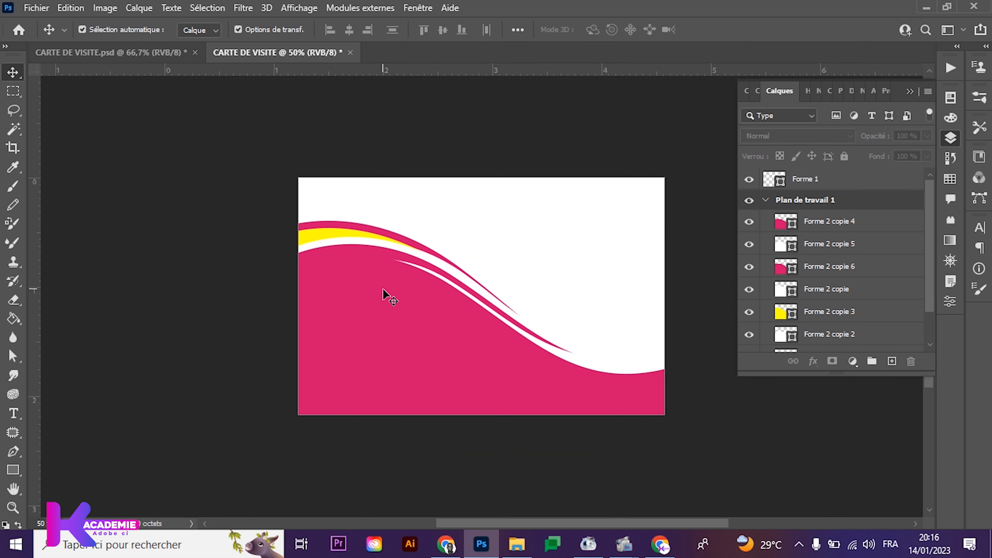
pyautogui.click(653, 366)
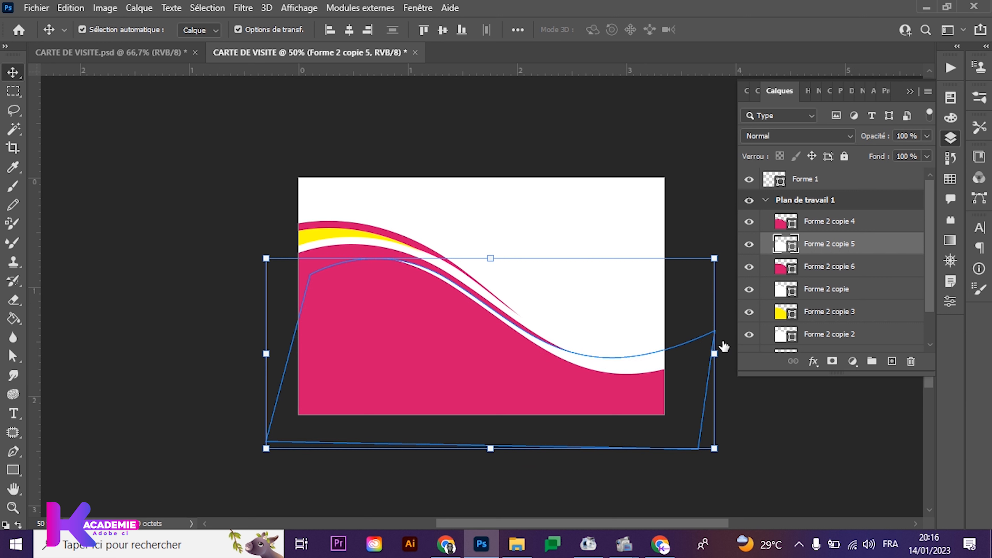
pyautogui.click(624, 545)
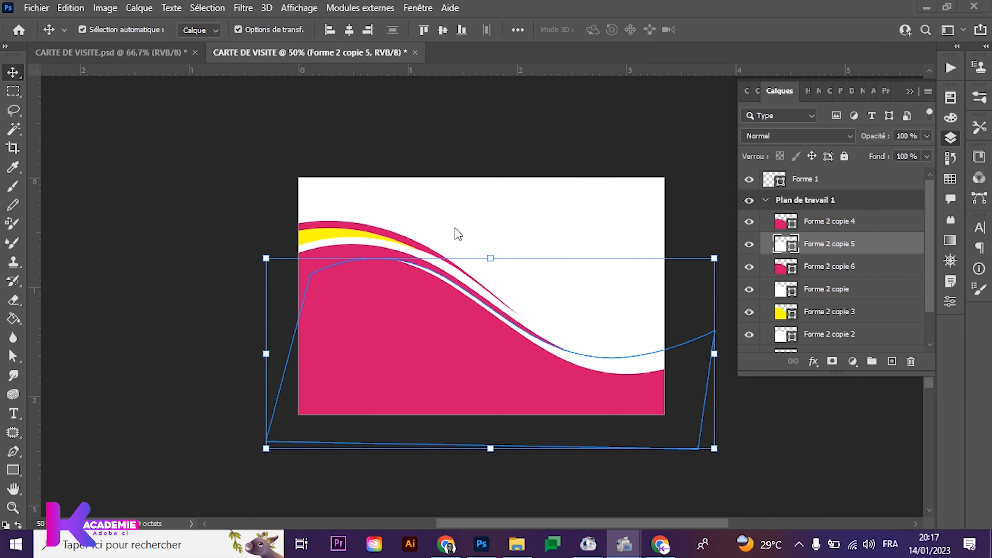
pyautogui.click(809, 318)
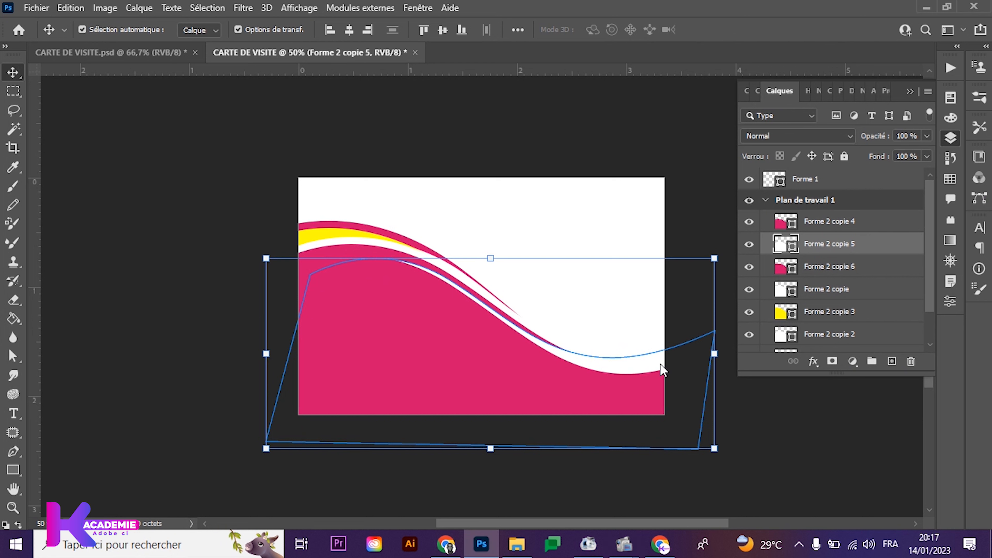
pyautogui.click(148, 275)
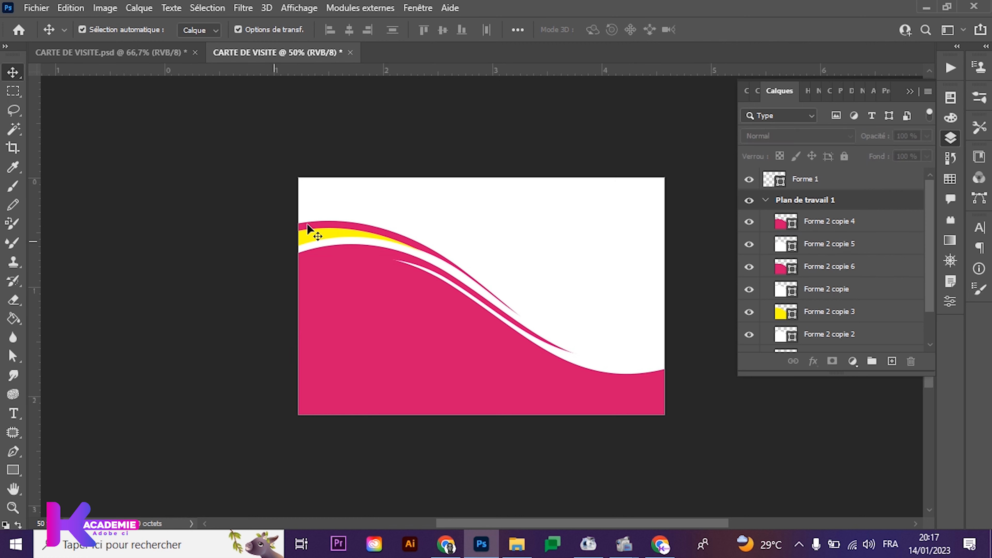
pyautogui.moveTo(328, 236); pyautogui.dragTo(433, 250)
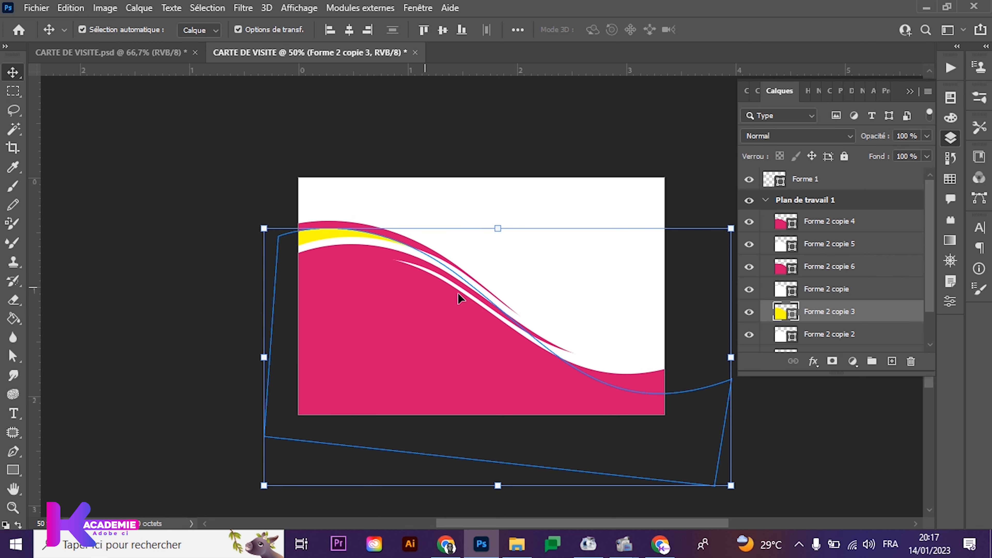
pyautogui.click(807, 289)
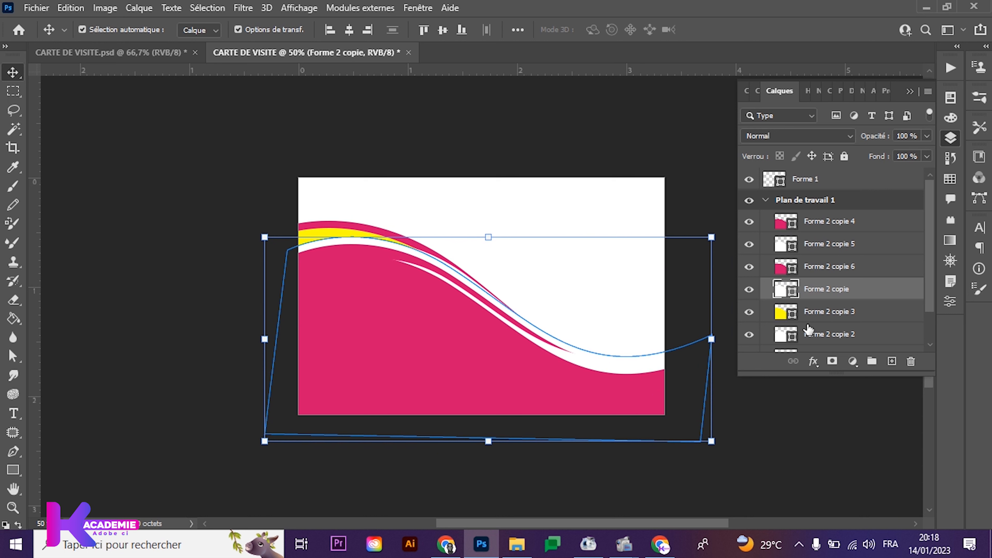
# Duplicate the white Forme 2 copie 2 wave and recolour the original beneath the duplicate with the RVB yellow swatch
pyautogui.scroll(-1, 808, 329)
pyautogui.click(808, 300)
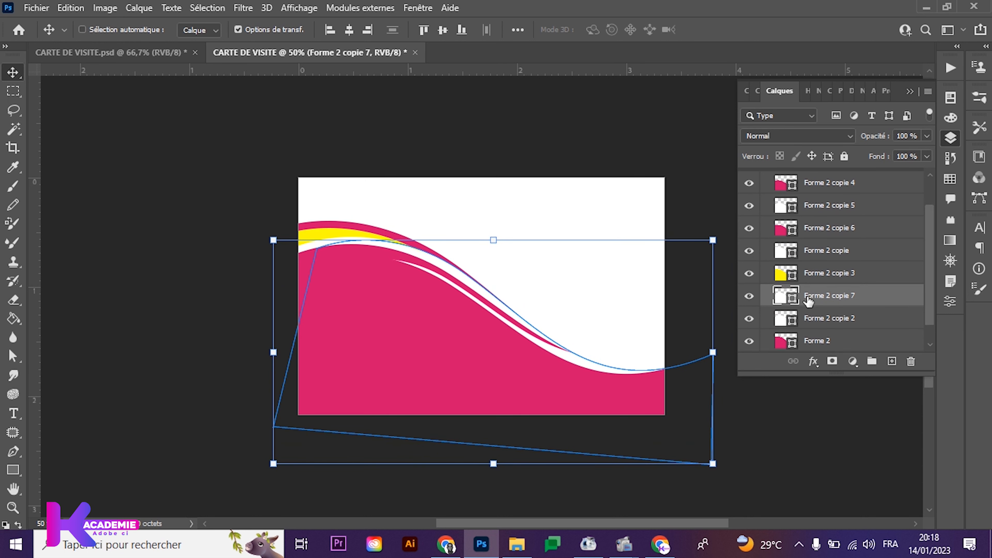
pyautogui.hotkey('ctrl', 'j')
pyautogui.click(815, 295)
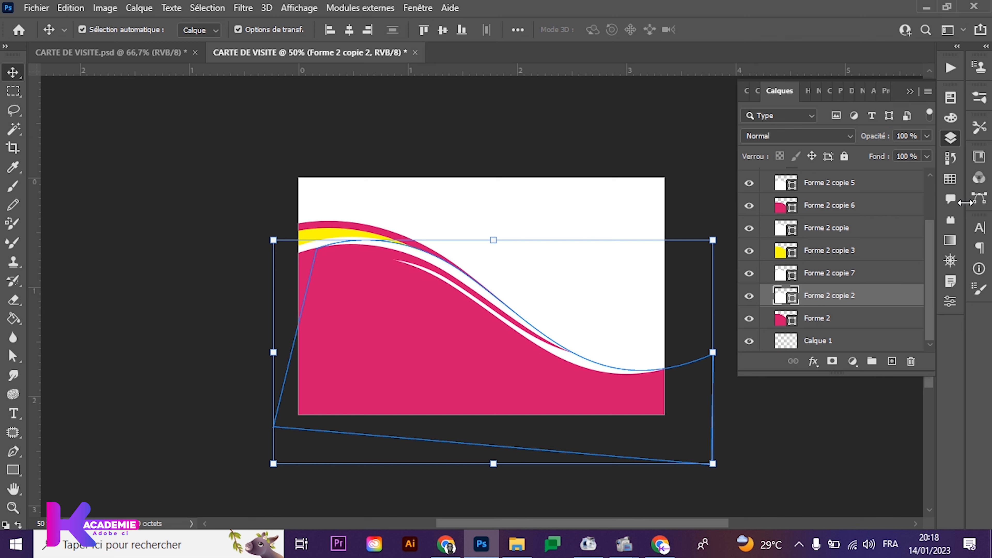
pyautogui.click(950, 178)
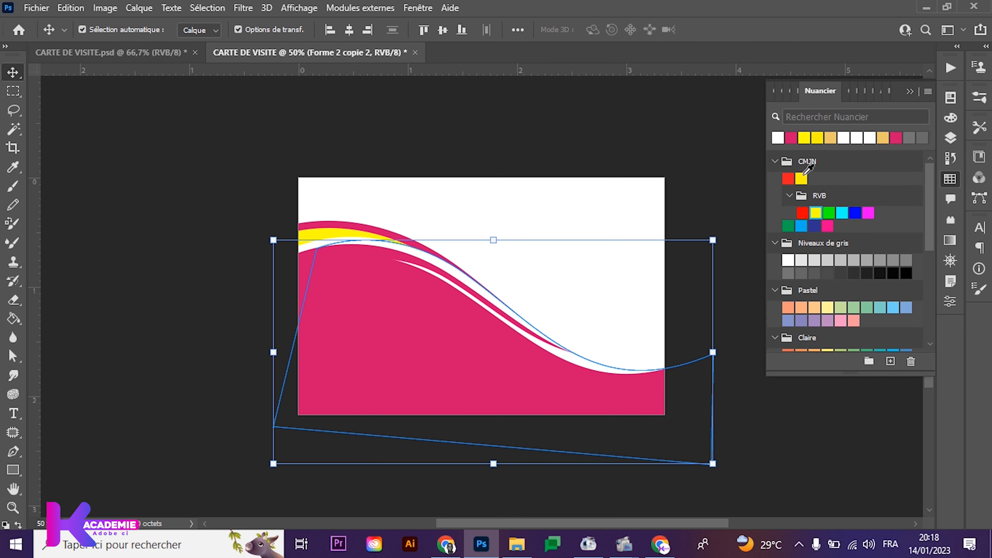
pyautogui.click(816, 213)
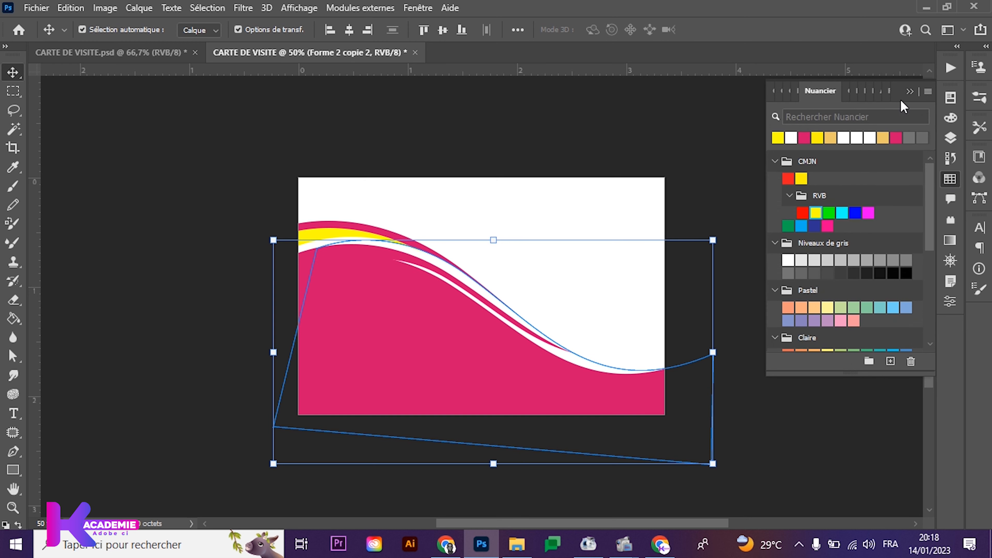
# Nudge the yellow Forme 2 copie 2 wave up so it extends above the white band along the whole curve
pyautogui.click(911, 91)
pyautogui.press('Up')
pyautogui.press('Up')
pyautogui.press('Up')
pyautogui.press('Up')
pyautogui.press('Up')
pyautogui.press('Up')
pyautogui.press('Up')
pyautogui.press('Up')
pyautogui.press('Up')
pyautogui.press('Up')
pyautogui.press('Up')
pyautogui.press('Up')
pyautogui.press('Up')
pyautogui.press('Up')
pyautogui.press('Up')
pyautogui.press('Up')
pyautogui.press('Up')
pyautogui.press('Up')
pyautogui.press('Up')
pyautogui.press('Up')
pyautogui.press('Up')
pyautogui.press('Up')
pyautogui.press('ctrl')
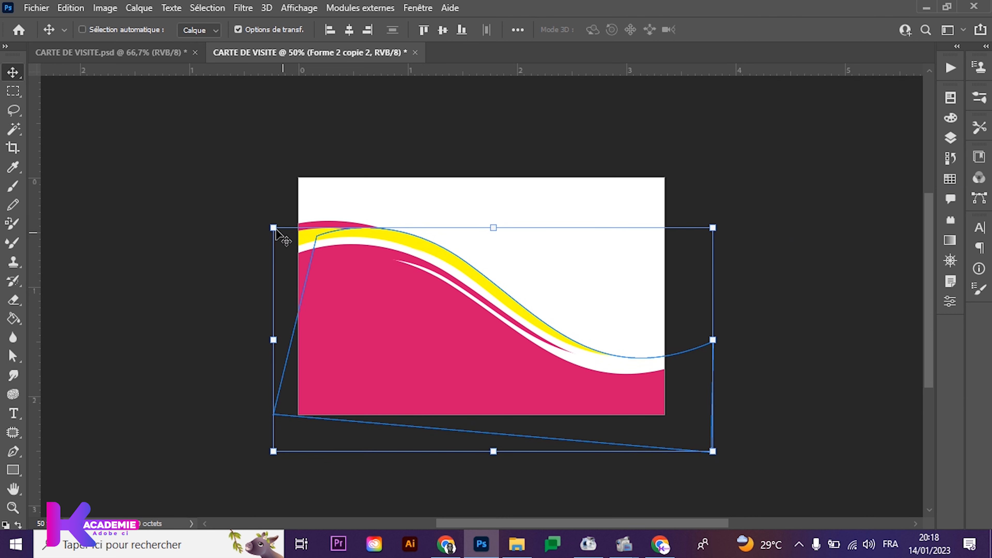
# Distort the yellow Forme 2 copie 2 wave by its corners into a band tapering in from the card's right edge, and apply the transform
pyautogui.moveTo(276, 233); pyautogui.dragTo(317, 273)
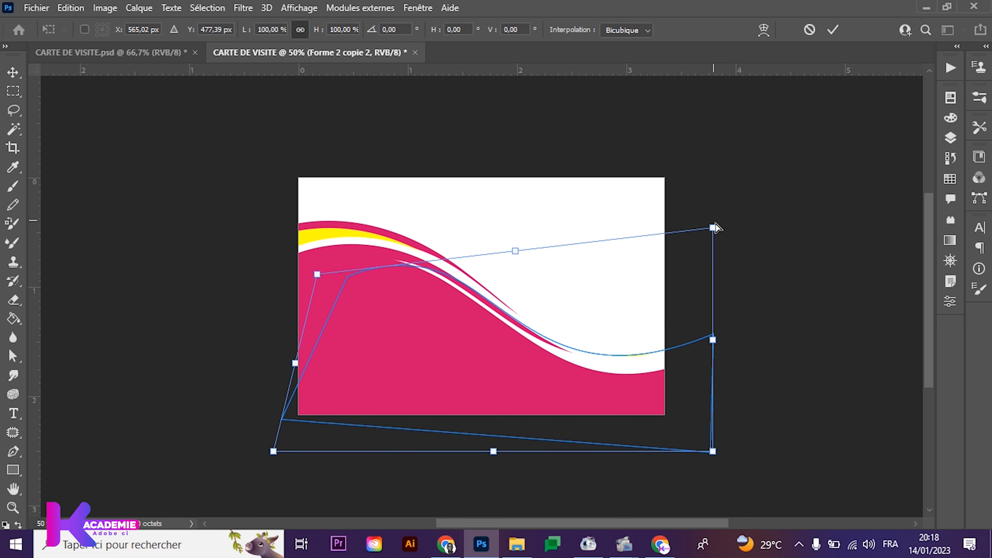
pyautogui.moveTo(719, 229); pyautogui.dragTo(756, 197)
pyautogui.moveTo(317, 274); pyautogui.dragTo(366, 313)
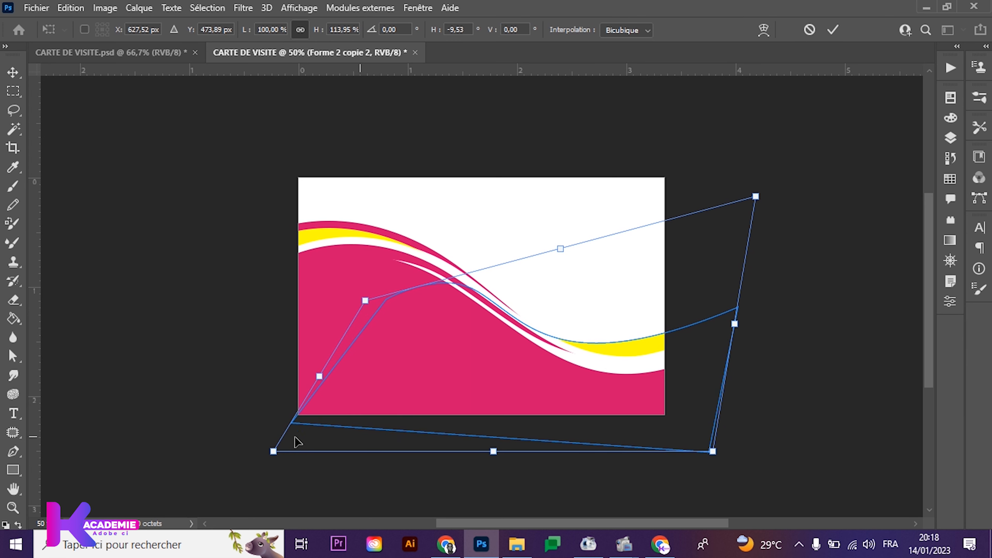
pyautogui.moveTo(274, 455); pyautogui.dragTo(222, 440)
pyautogui.moveTo(366, 265)
pyautogui.mouseDown()
pyautogui.moveTo(383, 254)
pyautogui.moveTo(378, 270)
pyautogui.mouseUp()
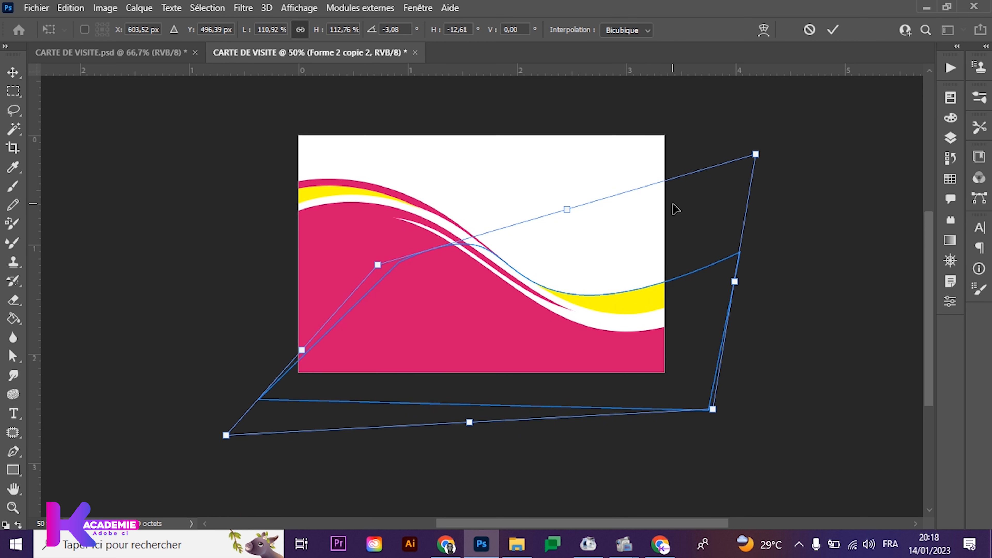
pyautogui.moveTo(759, 159); pyautogui.dragTo(790, 166)
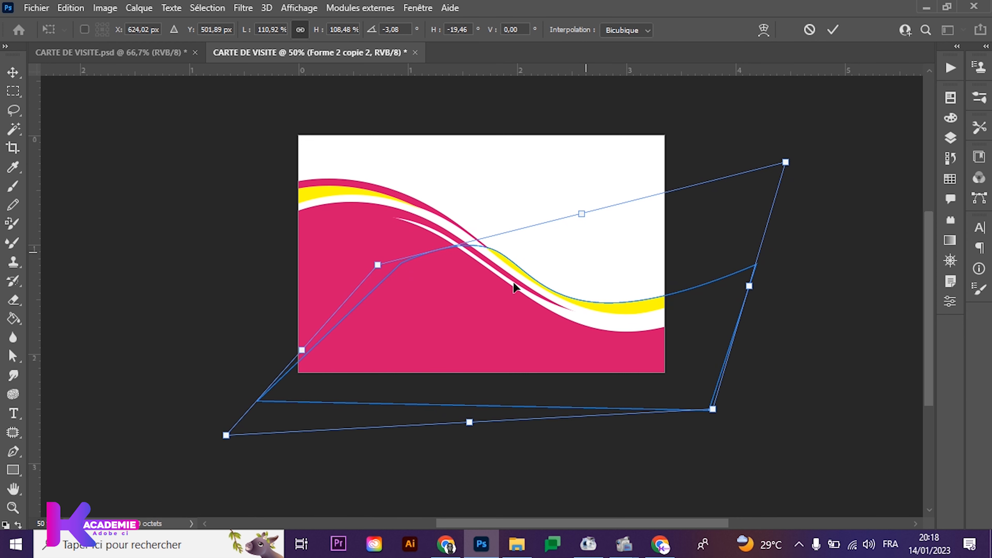
pyautogui.moveTo(378, 266); pyautogui.dragTo(371, 274)
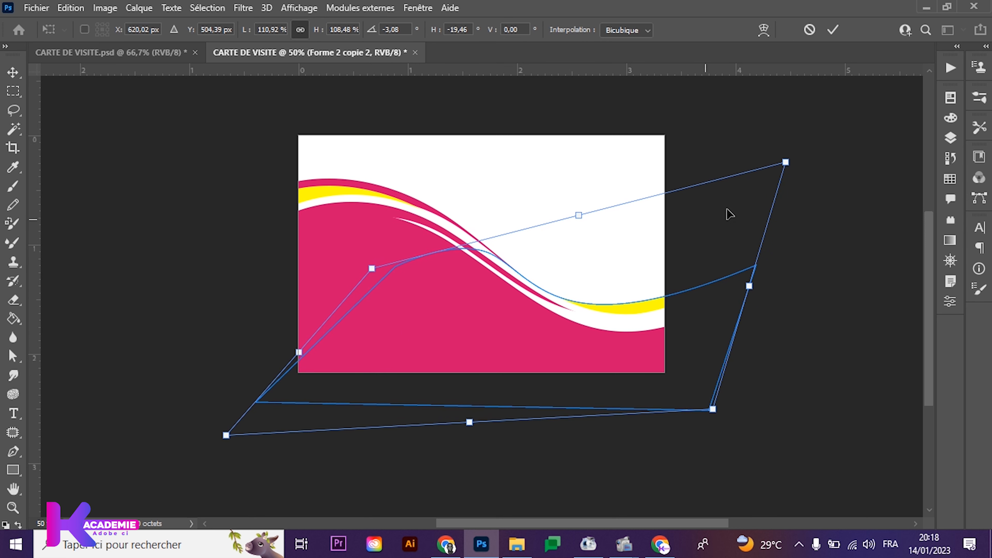
pyautogui.click(833, 31)
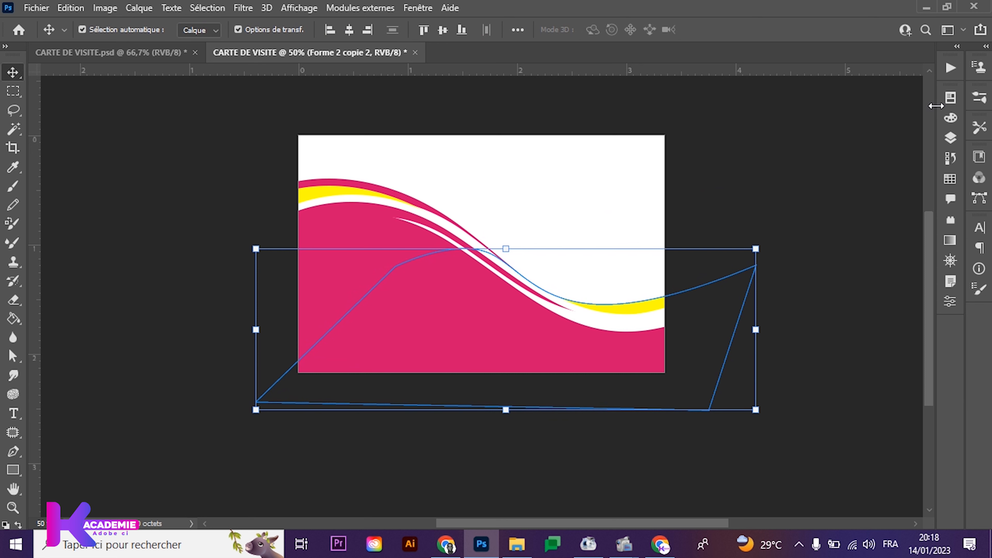
# Move the Forme 2 copie 2 layer up the stack to sit directly below Forme 2 copie 6
pyautogui.click(950, 138)
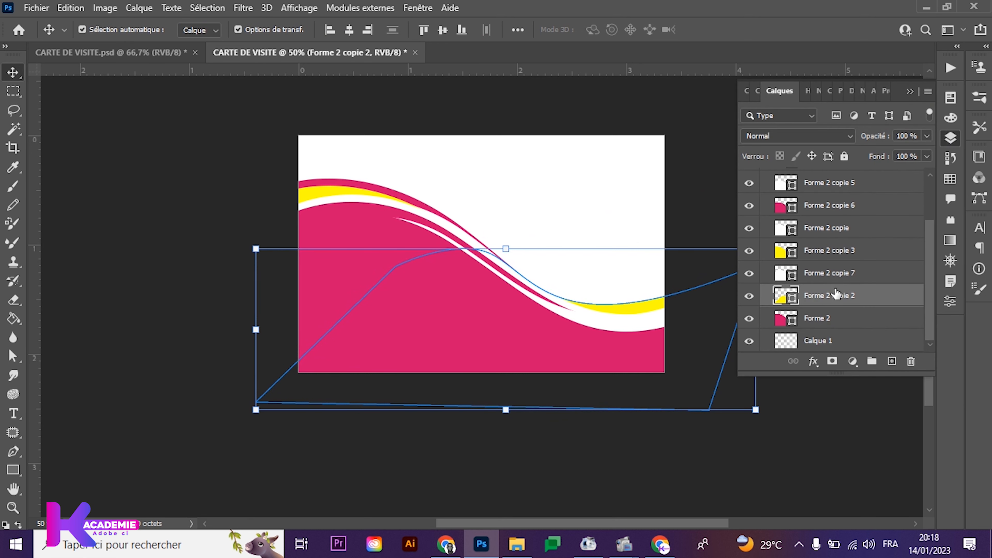
pyautogui.moveTo(836, 292); pyautogui.dragTo(824, 200)
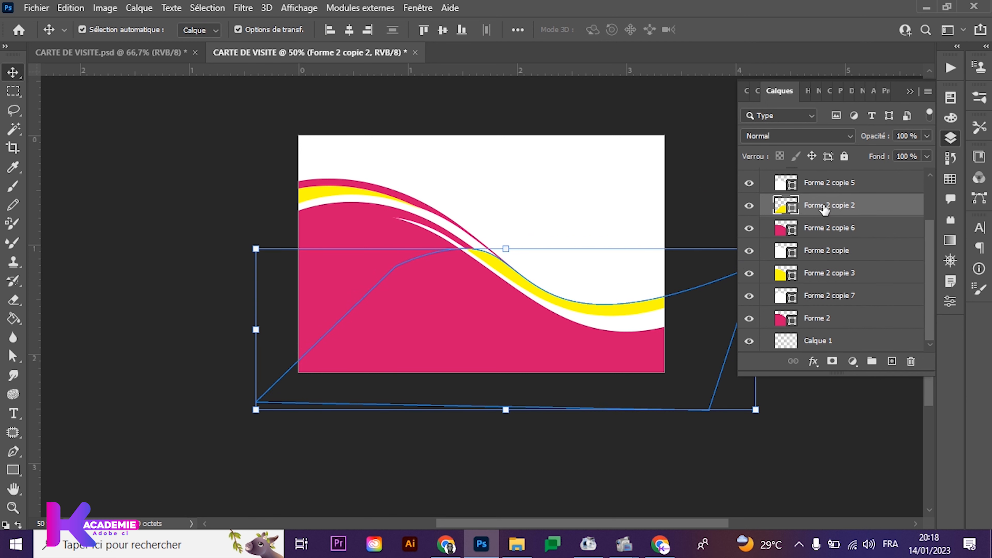
pyautogui.press('ctrl')
pyautogui.moveTo(810, 205); pyautogui.dragTo(808, 250)
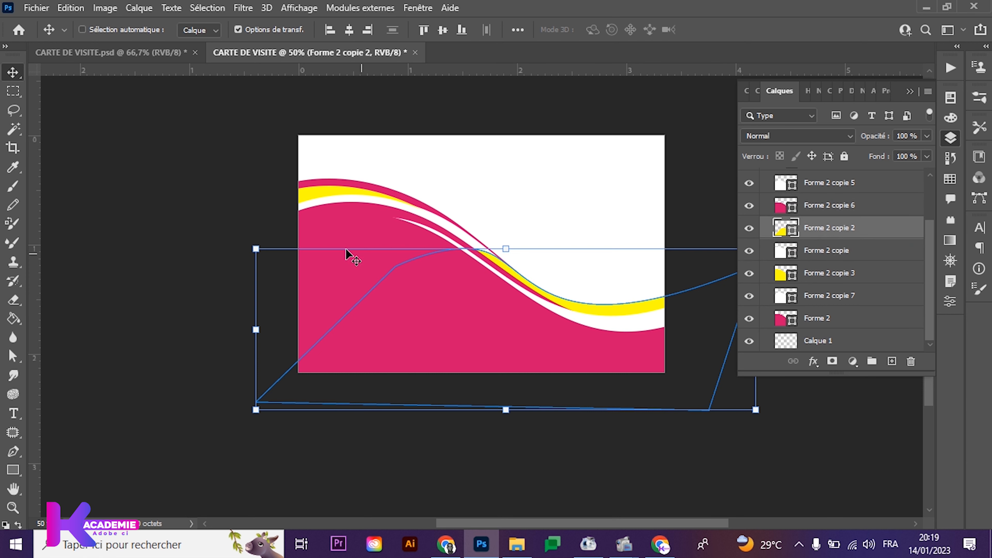
# Distort the Forme 2 copie 2 wave by pulling its upper-left corner slightly down and outward, apply the transform and deselect the layer
pyautogui.moveTo(256, 249); pyautogui.dragTo(252, 259)
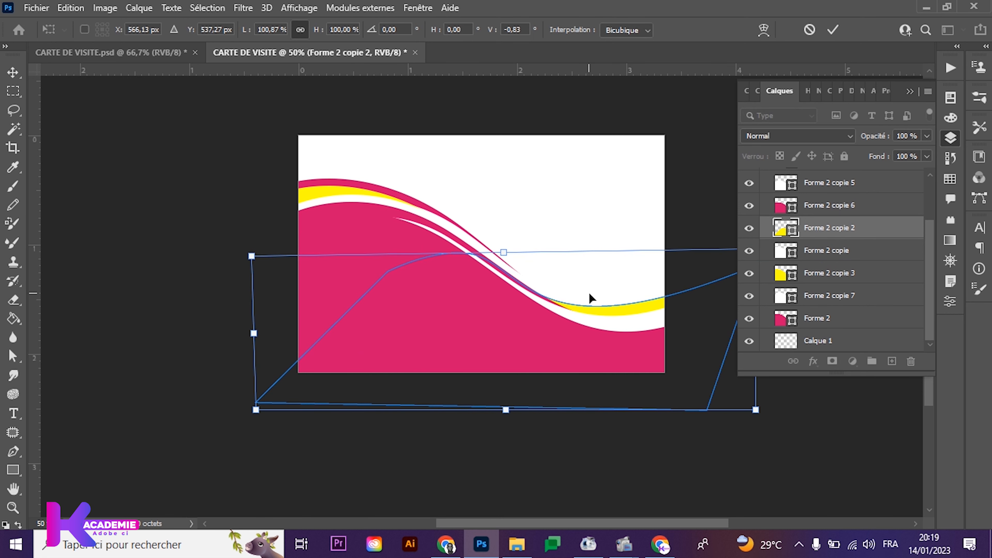
pyautogui.press('Return')
pyautogui.click(107, 358)
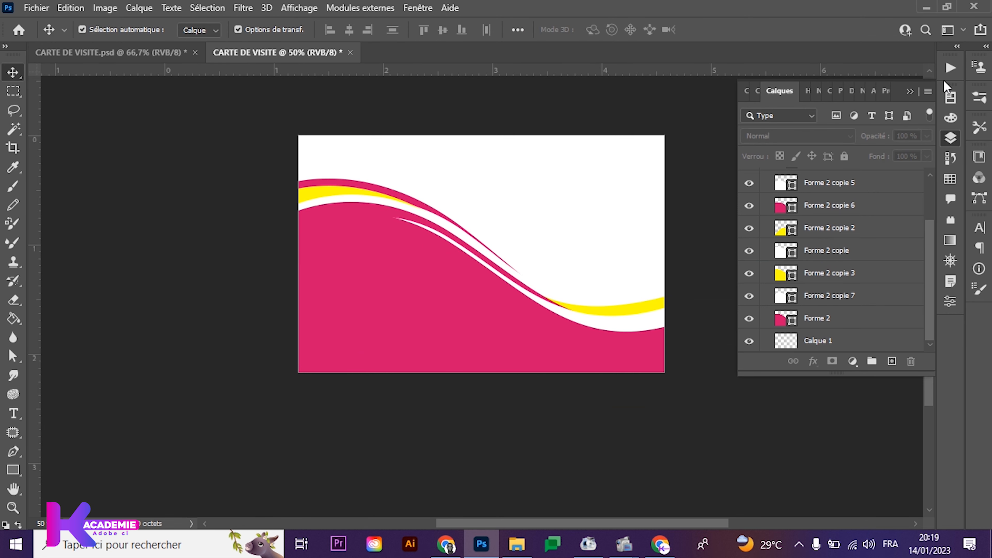
# Compare the wave bands with the finished CARTE DE VISITE.psd reference and return to the working document
pyautogui.click(910, 91)
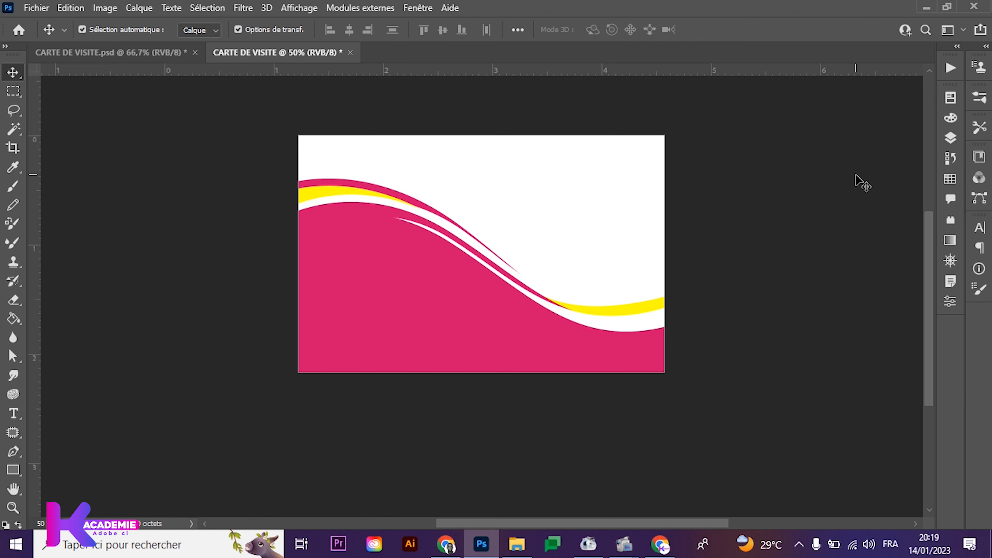
pyautogui.click(152, 53)
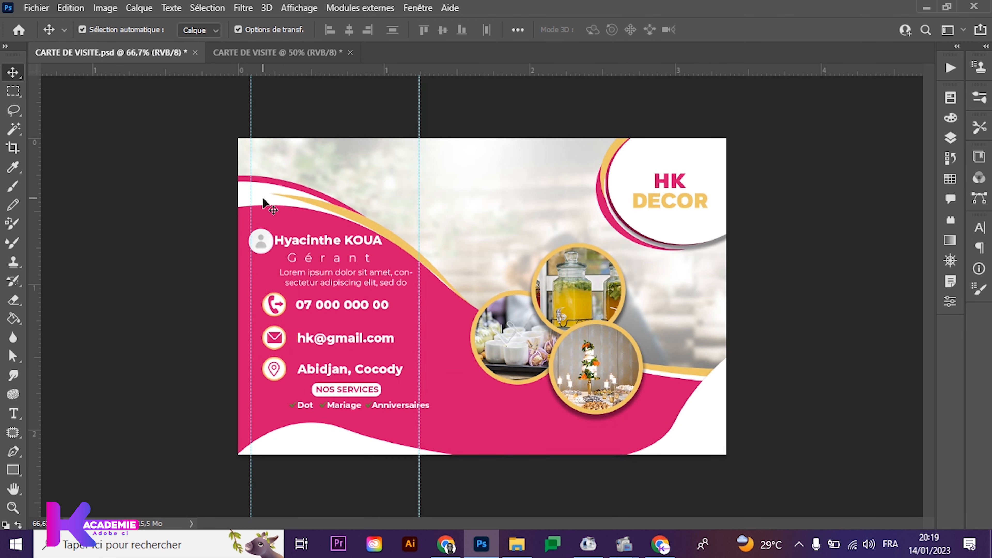
pyautogui.click(240, 55)
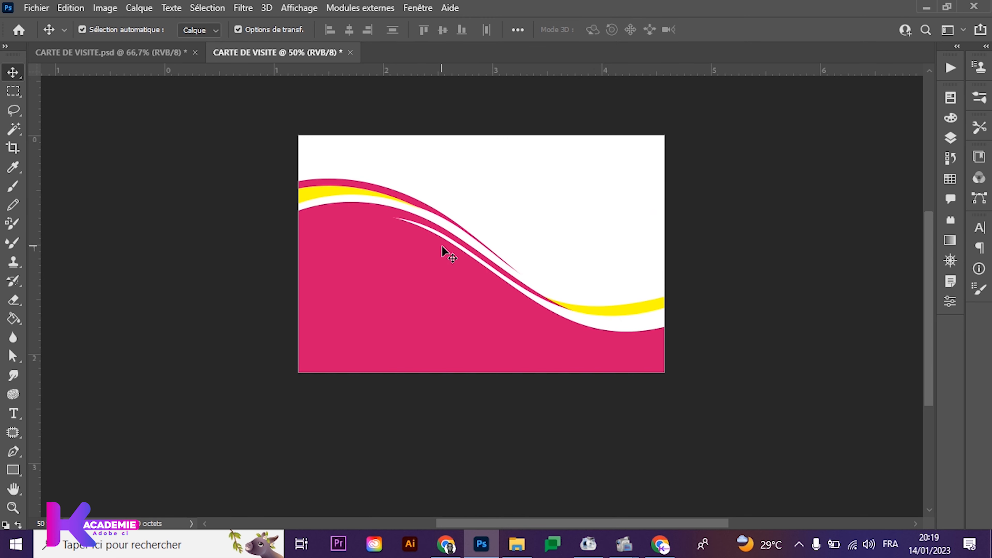